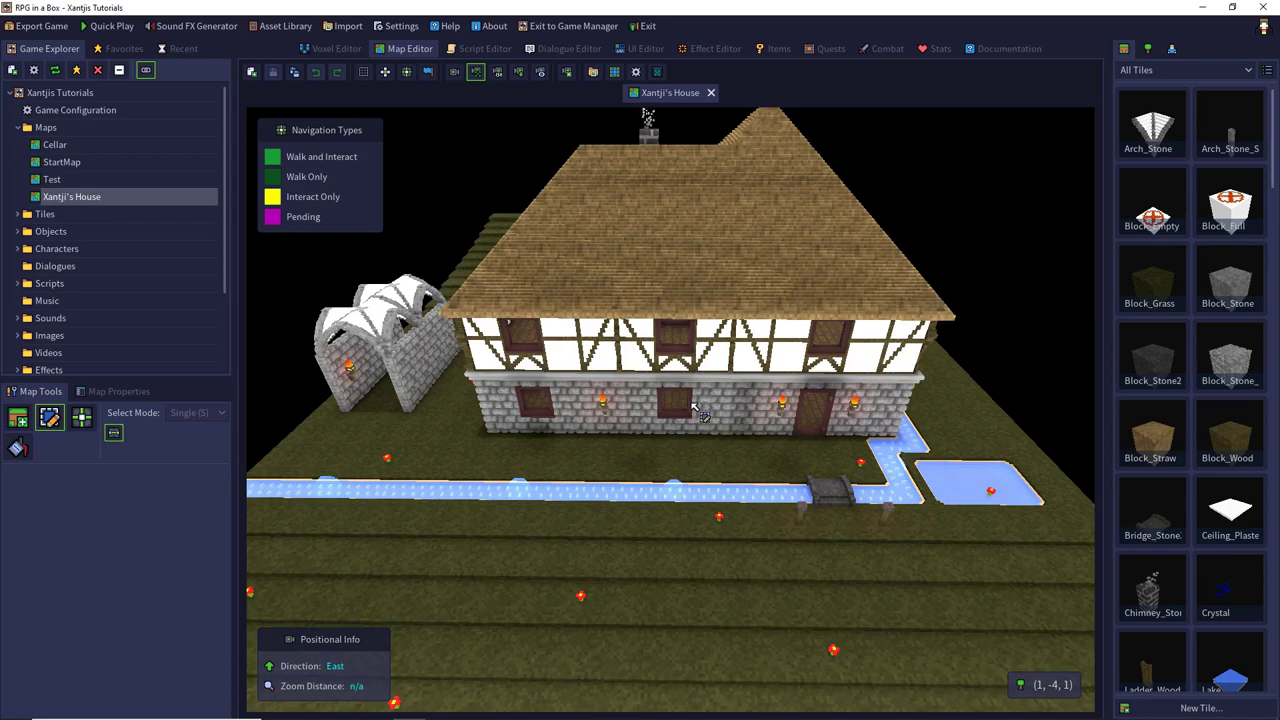
- Look around Xantji's House map, then open and cancel the auto-tile setup
right_click_drag(686, 412, 630, 411)
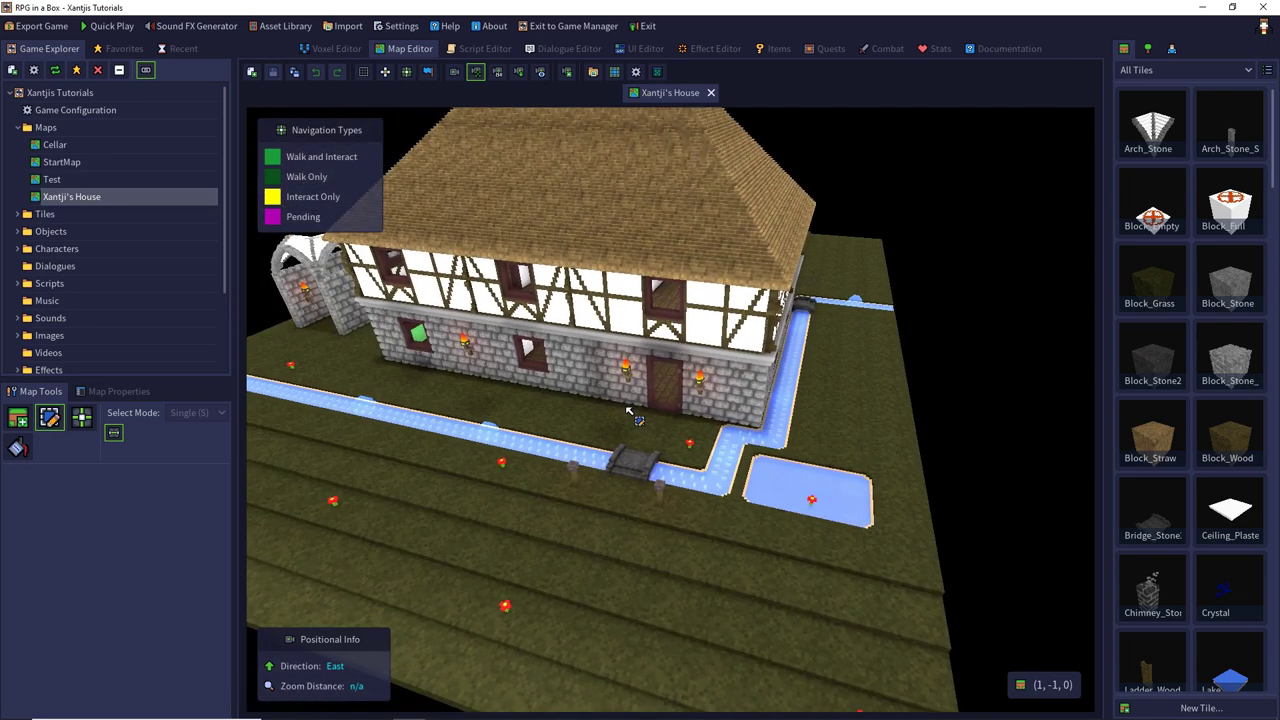
right_click_drag(630, 411, 638, 418)
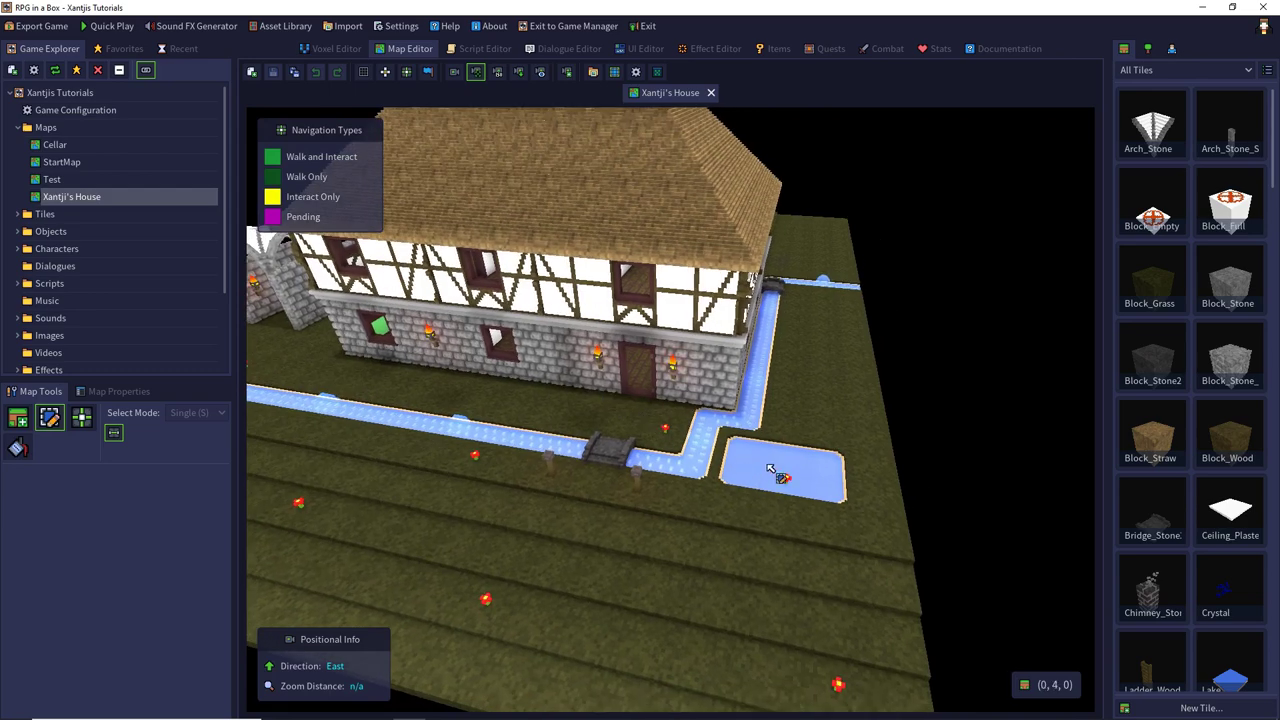
right_click_drag(778, 464, 818, 450)
scroll(818, 450, "down", 3)
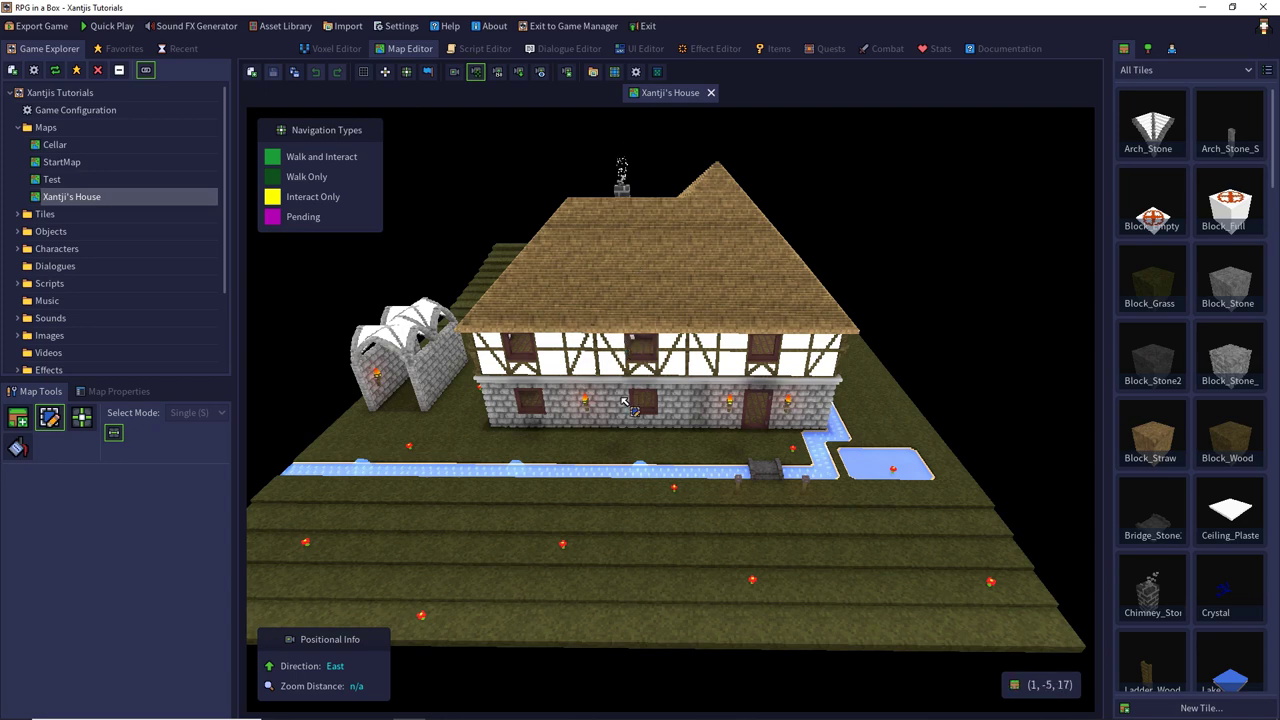
scroll(632, 422, "up", 2)
scroll(668, 421, "up", 3)
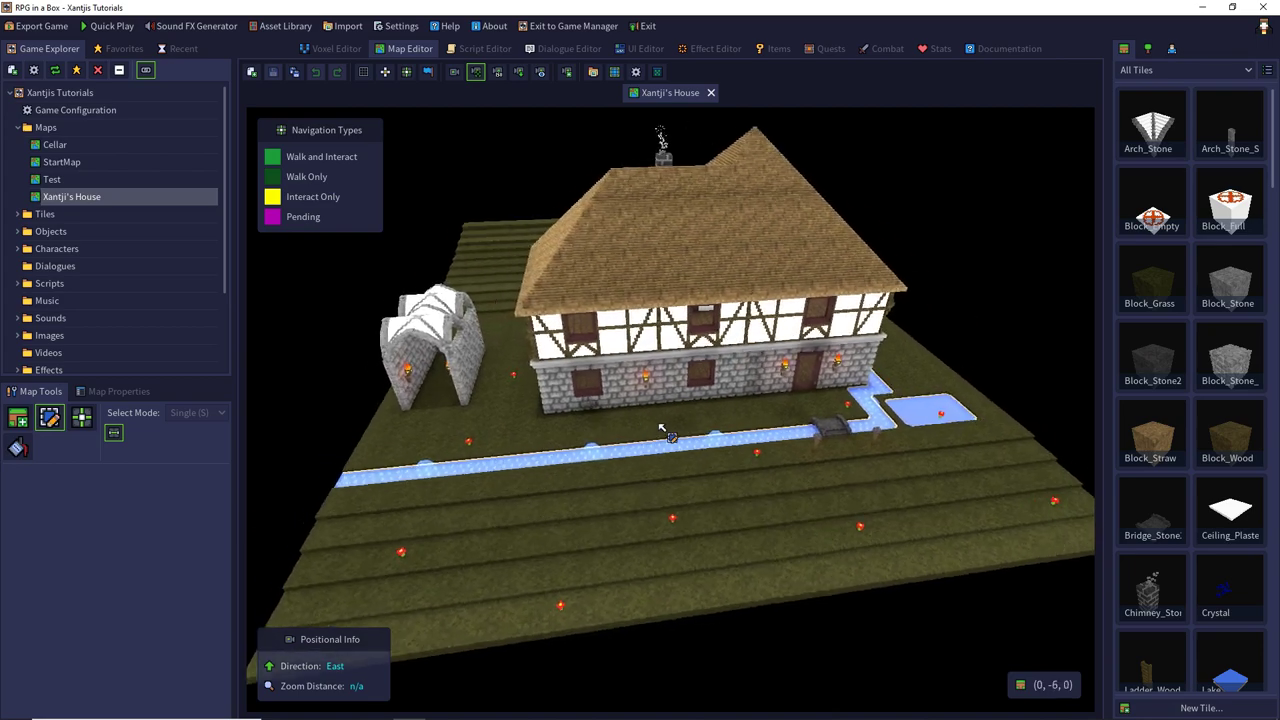
scroll(660, 425, "up", 3)
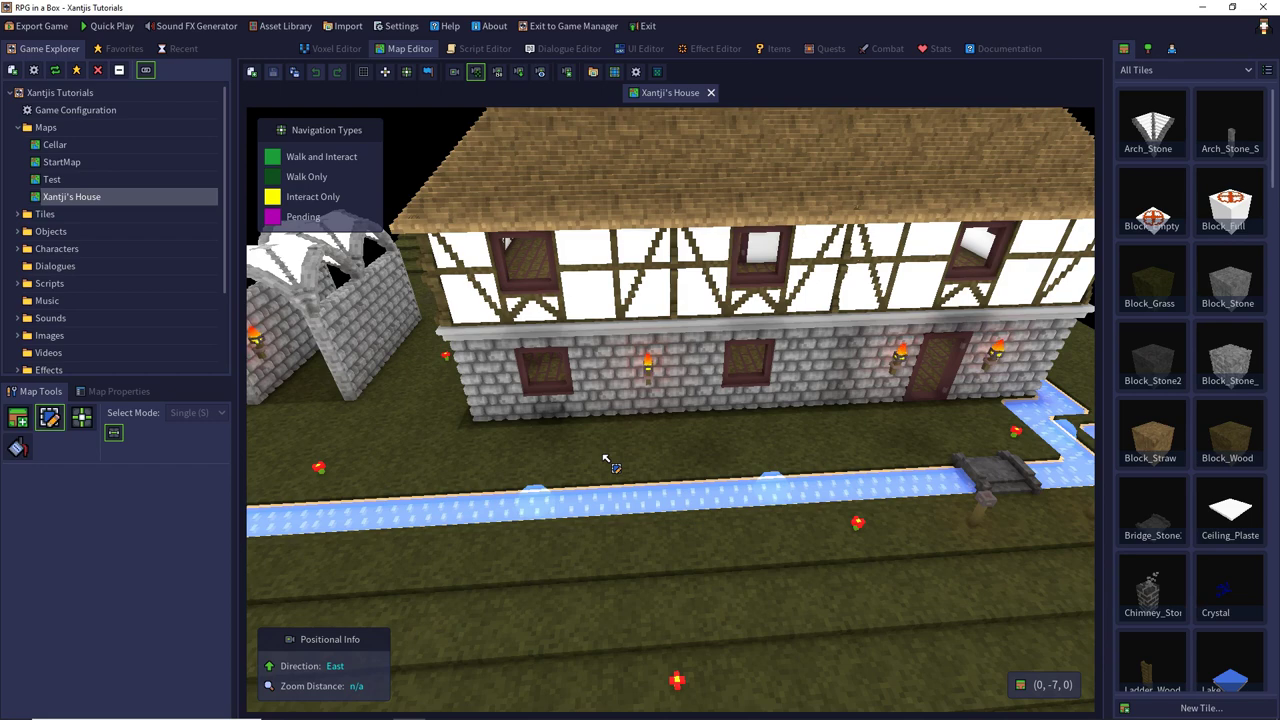
key("d")
key("d")
key("d")
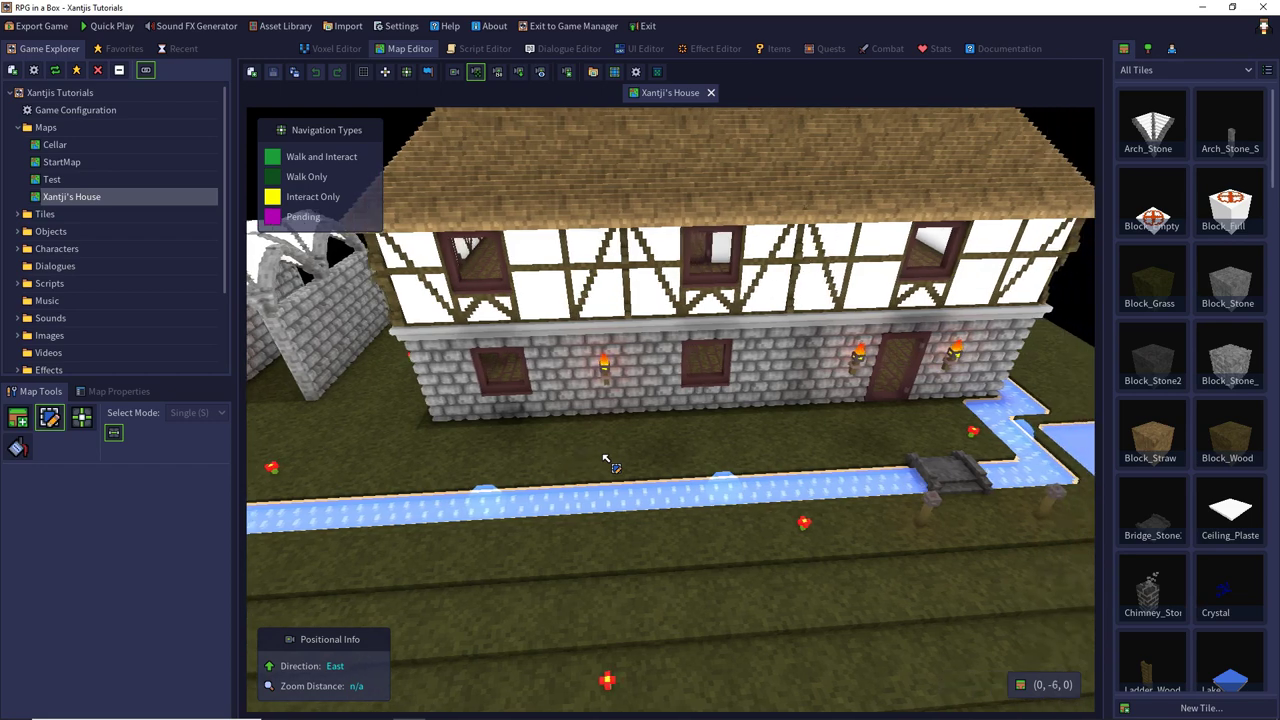
key("w")
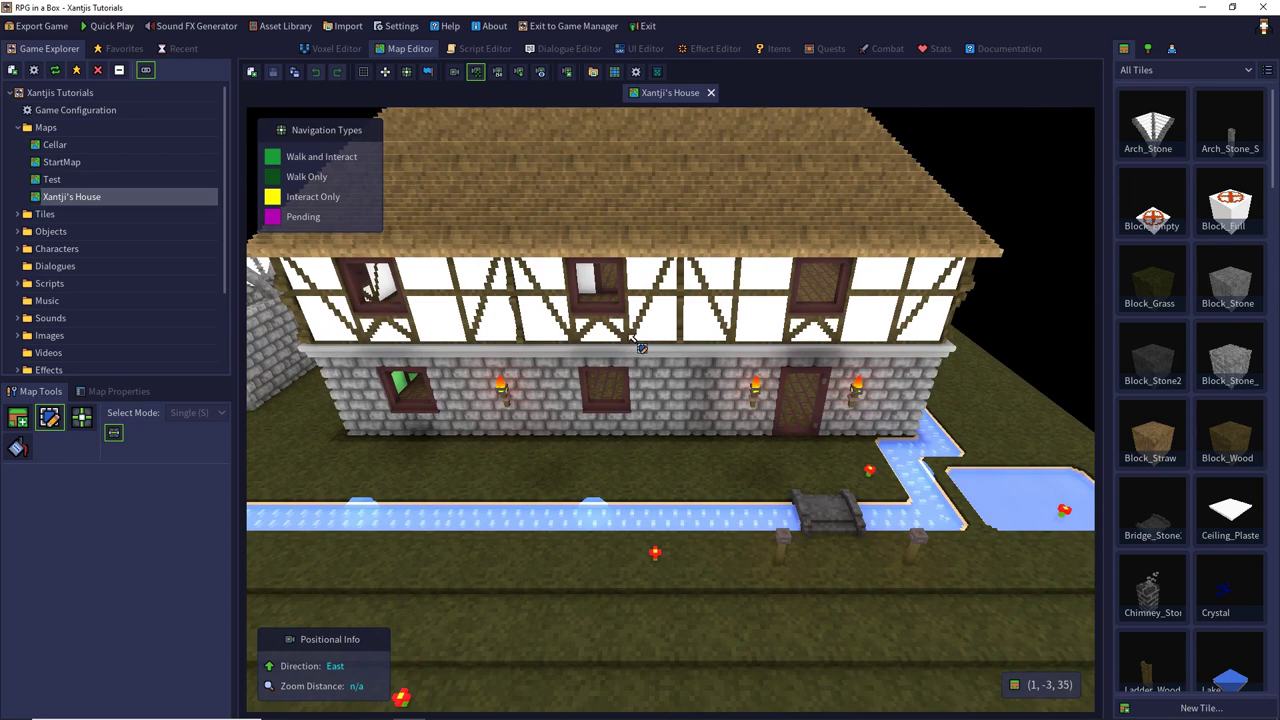
left_click(615, 72)
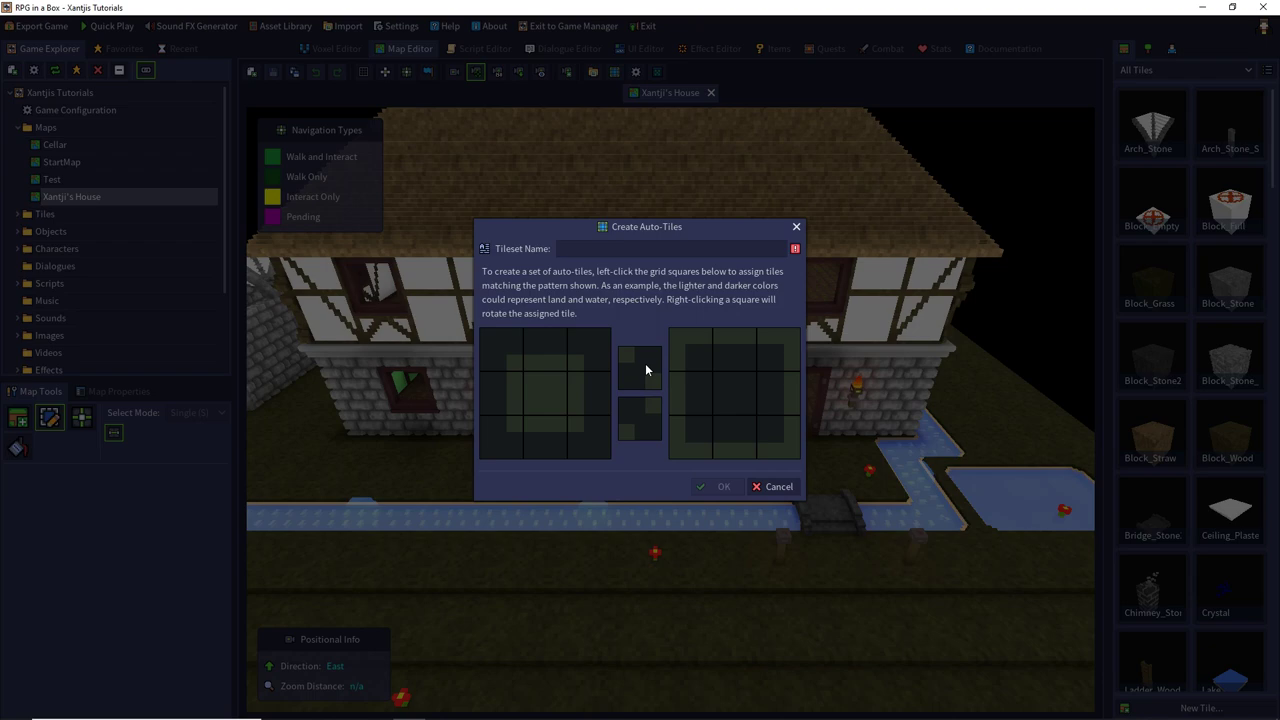
left_click(760, 485)
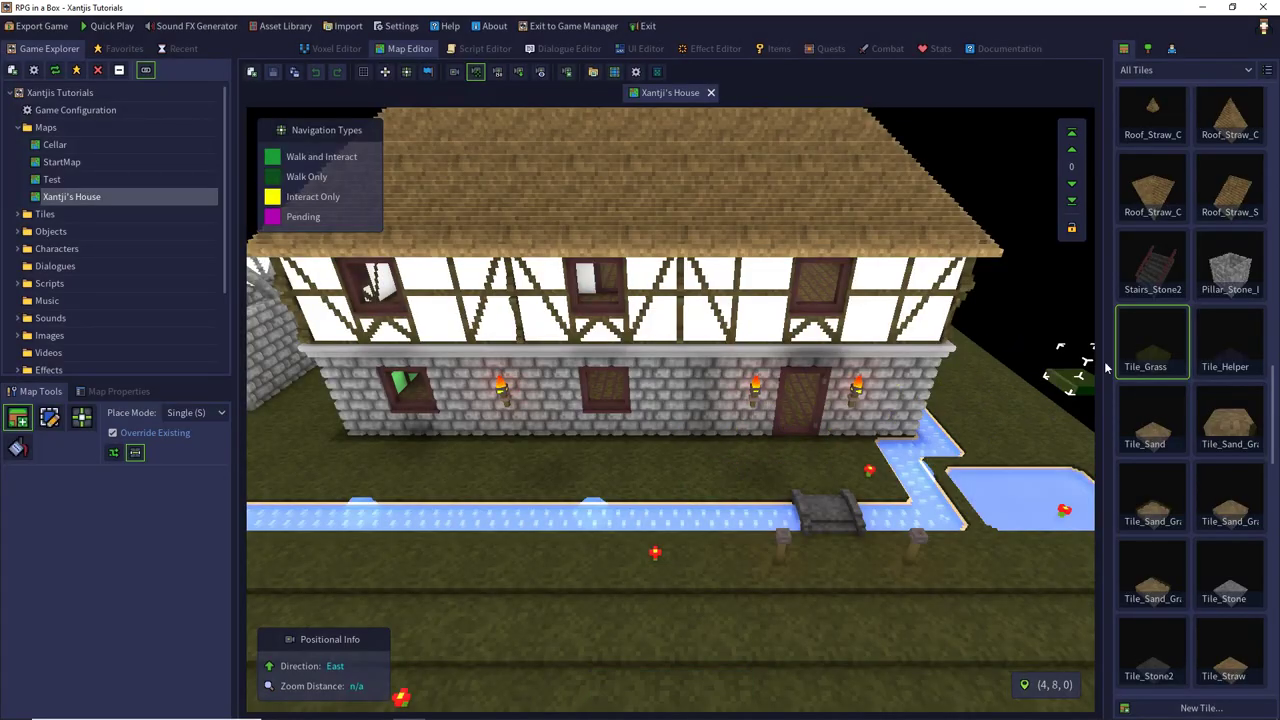
- Open Tile_Grass, then Tile_Sand from the map, in the Voxel Editor
double_click(1150, 349)
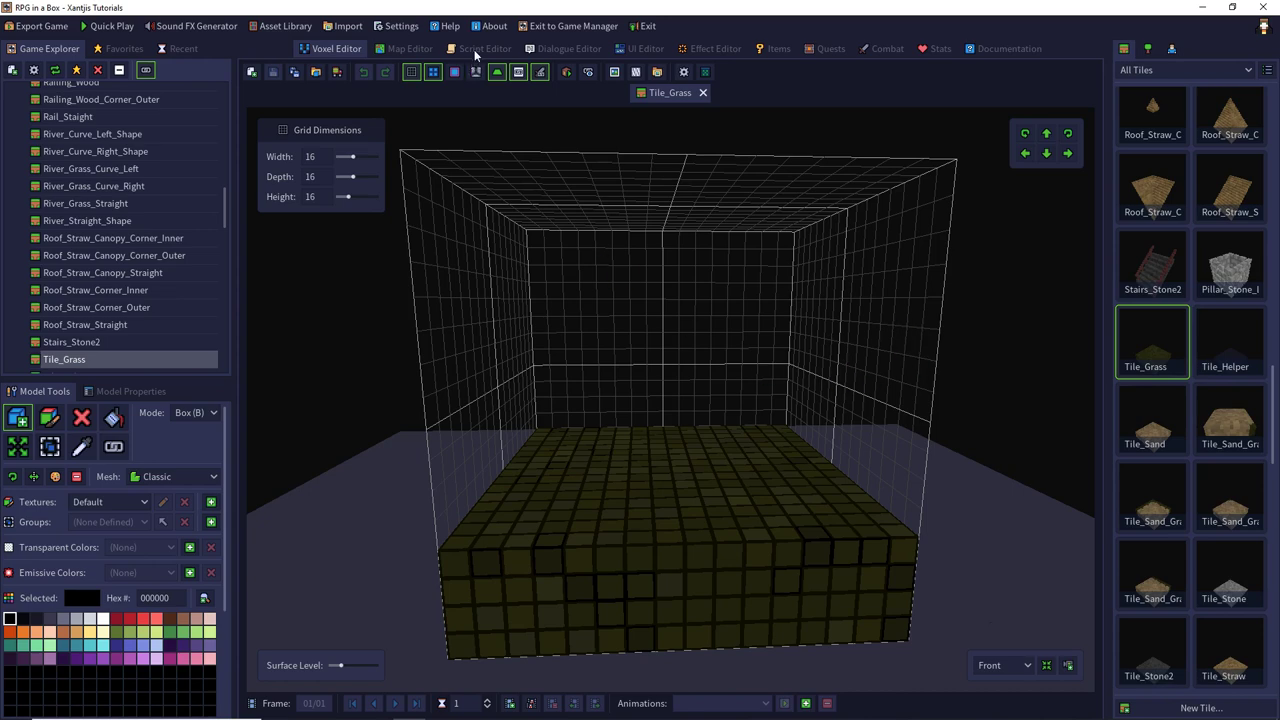
left_click(422, 50)
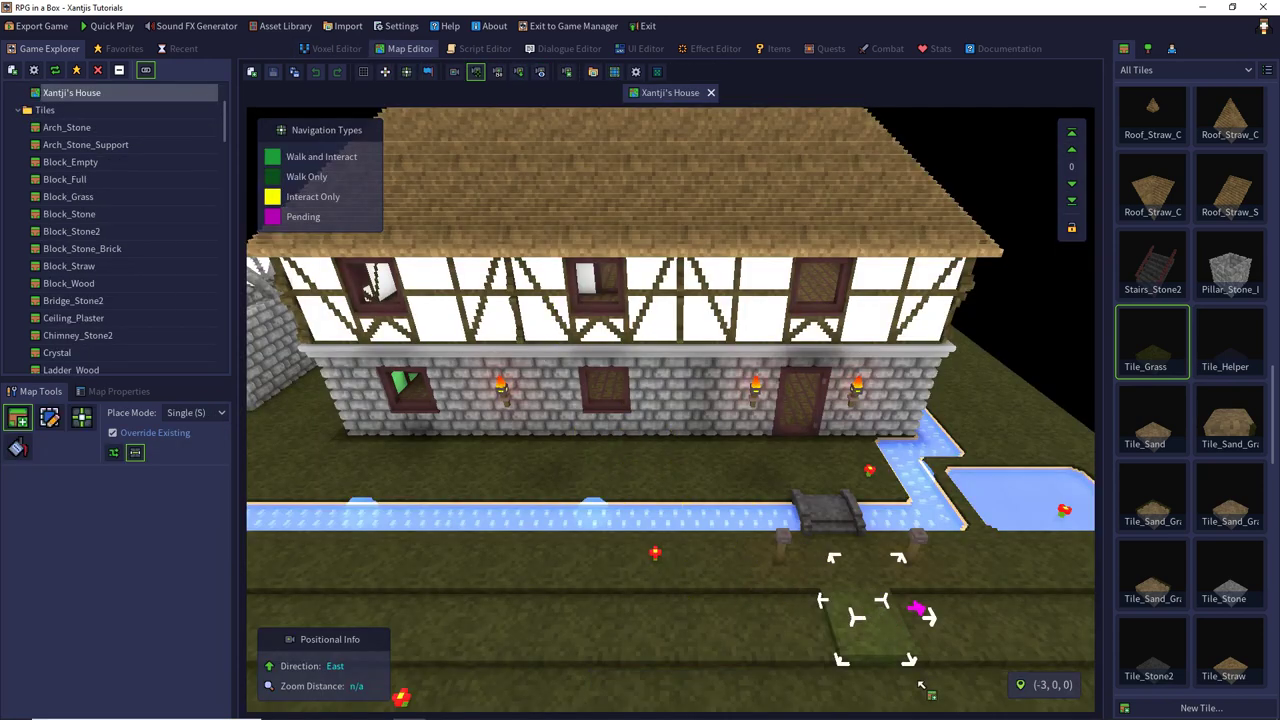
double_click(1148, 420)
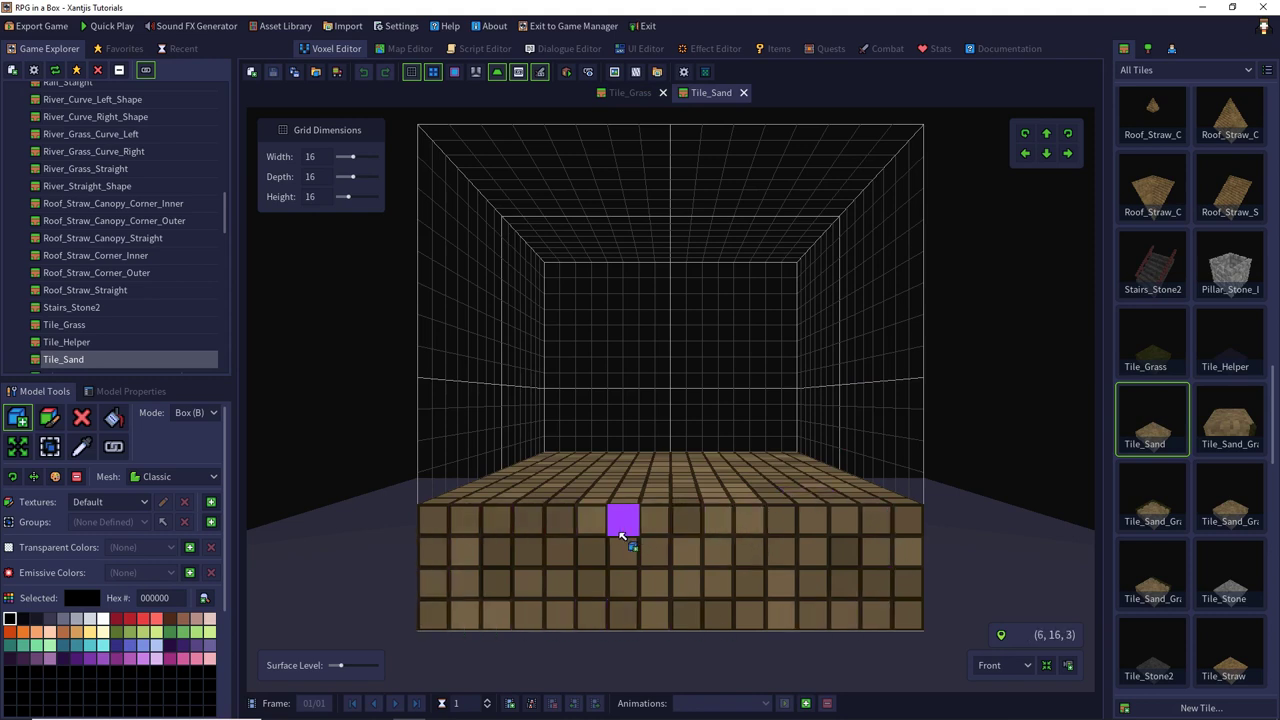
- Reveal the sand model's surface level, then view Tile_Grass from above
left_click(341, 666)
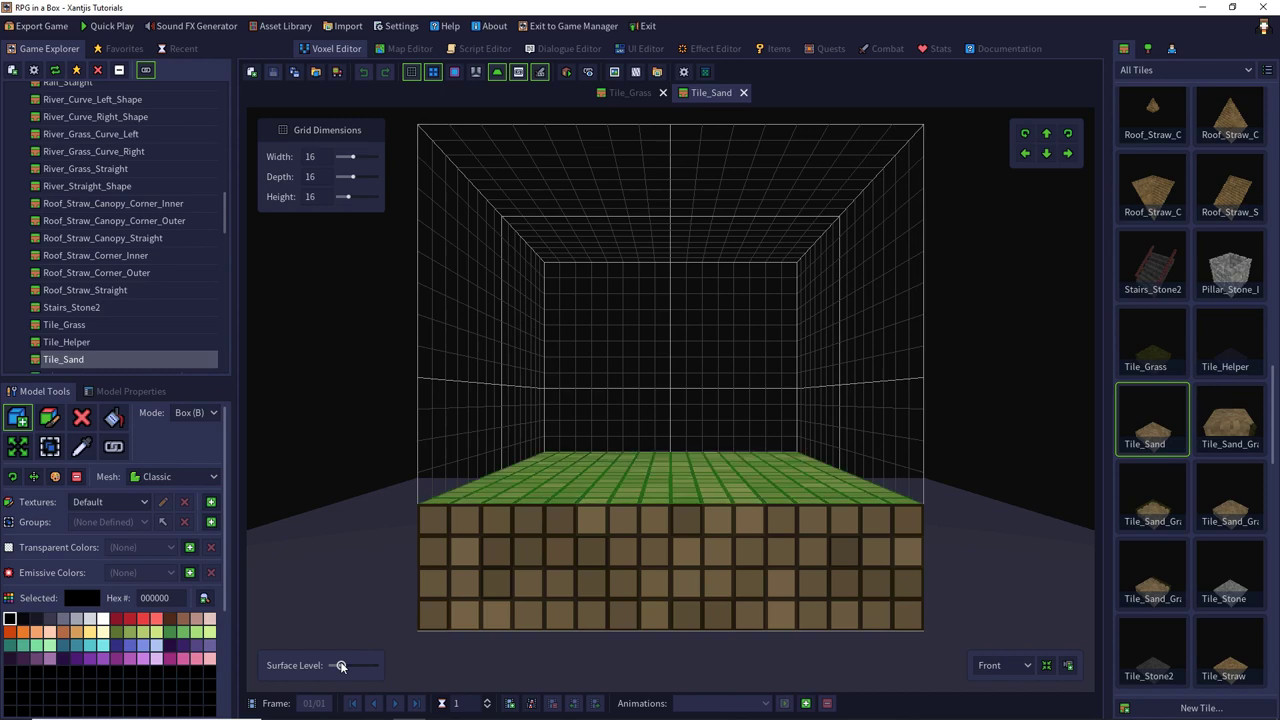
left_click(1152, 342)
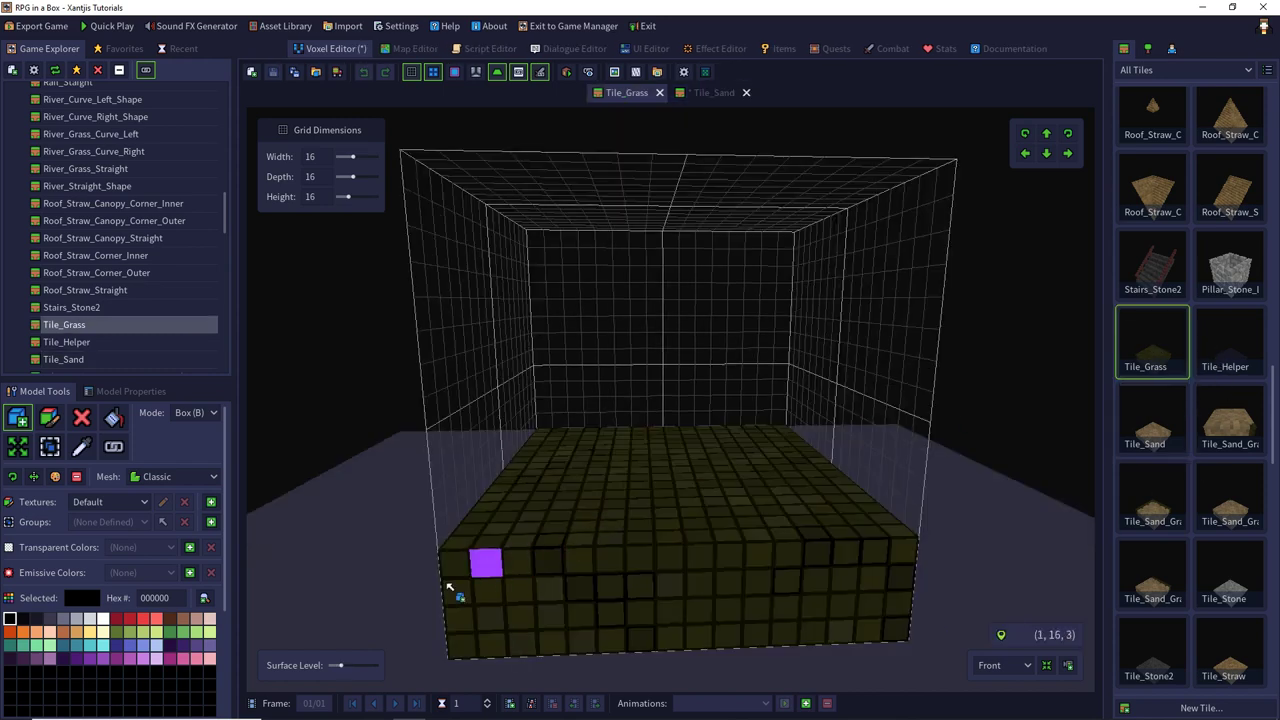
right_click_drag(794, 297, 780, 349)
scroll(782, 349, "down", 2)
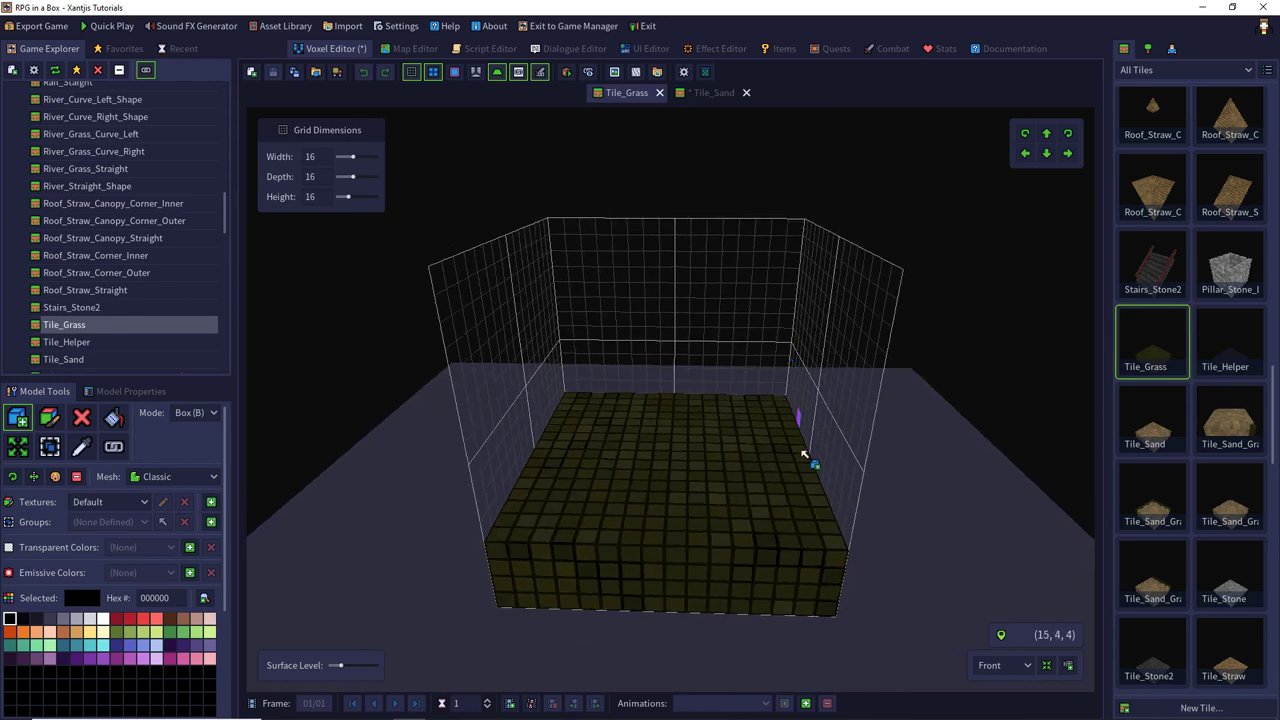
- Open Tile_Sand_Grass_Straight and orbit it from diagonal and right-side views
double_click(1146, 591)
right_click_drag(851, 323, 749, 443)
right_click_drag(858, 415, 875, 395)
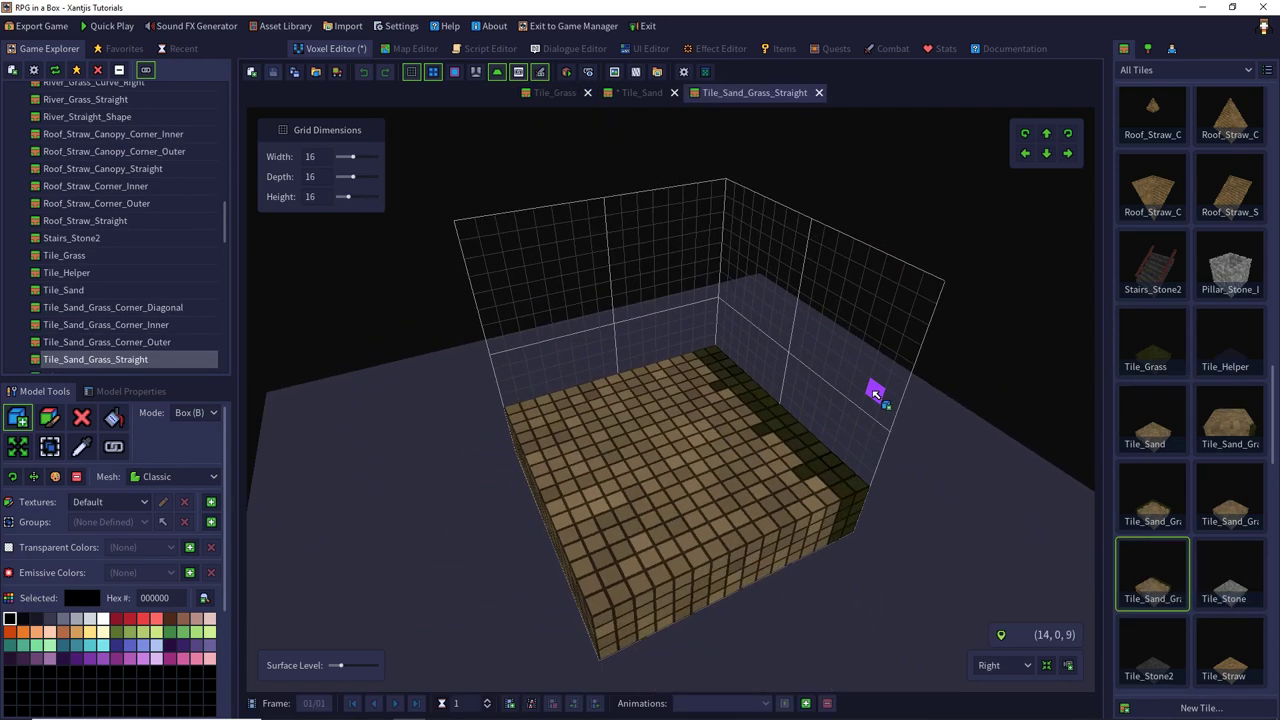
- Compare Tile_Grass and Tile_Sand from diagonal views, then return to Tile_Sand_Grass_Straight
double_click(1146, 358)
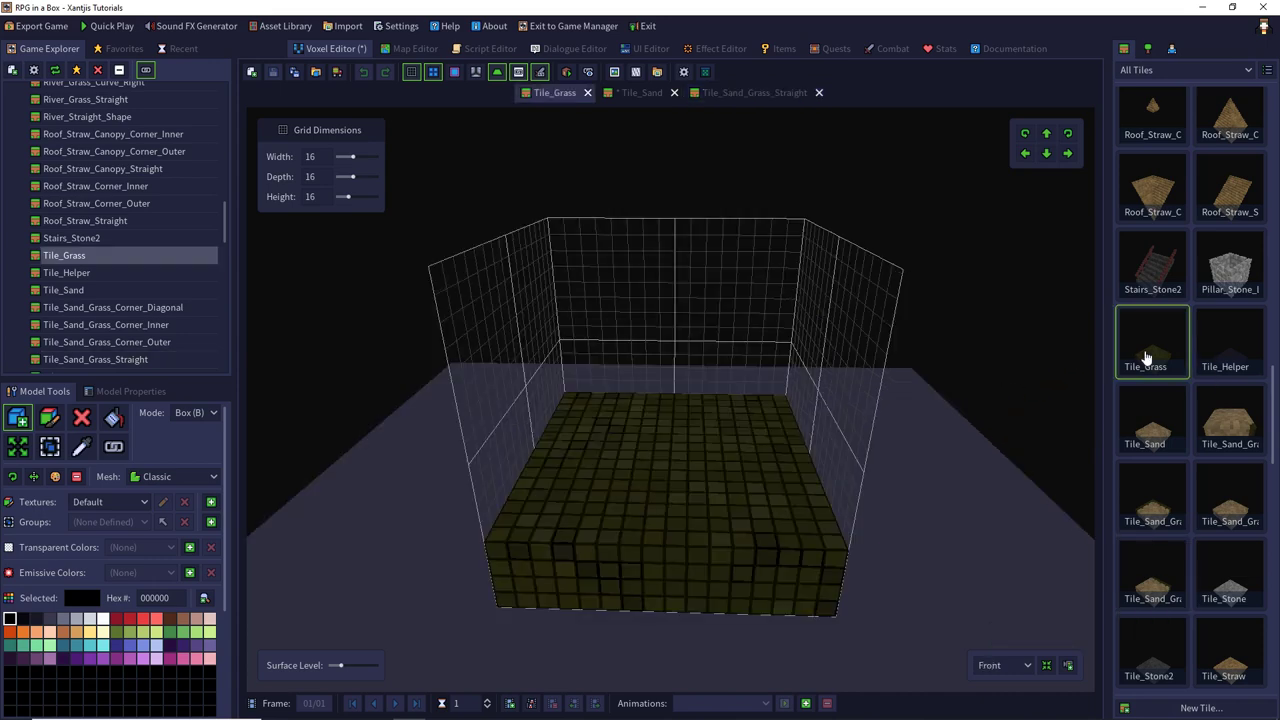
double_click(1155, 425)
right_click_drag(917, 277, 900, 428)
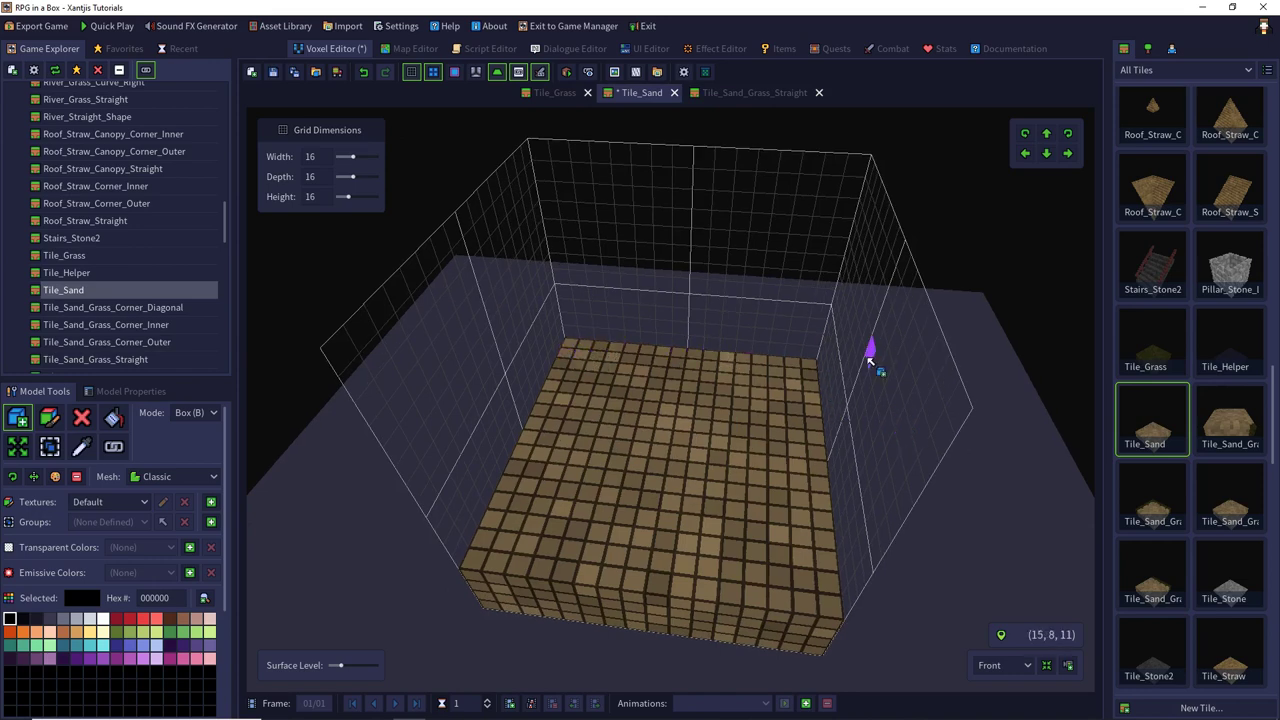
right_click_drag(846, 363, 806, 323)
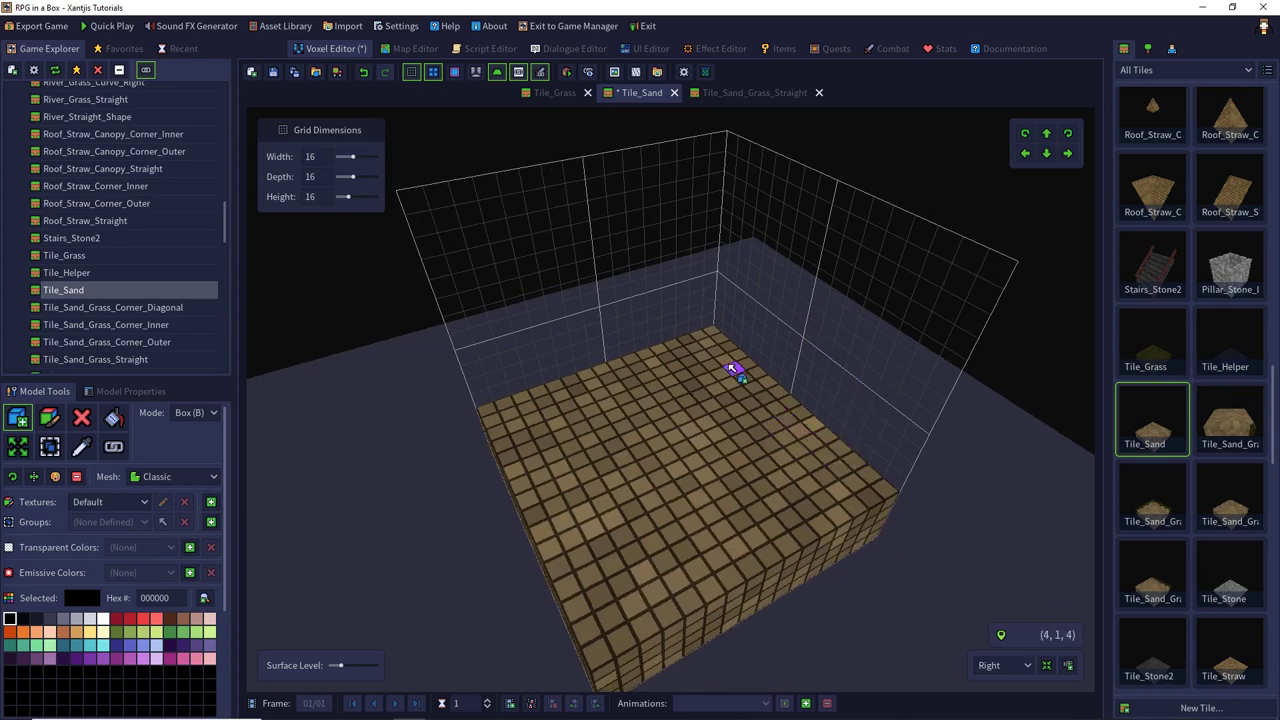
double_click(1162, 575)
mouse_move(803, 491)
right_mouse_down()
mouse_move(795, 292)
mouse_move(814, 286)
mouse_move(837, 451)
mouse_move(820, 492)
right_mouse_up()
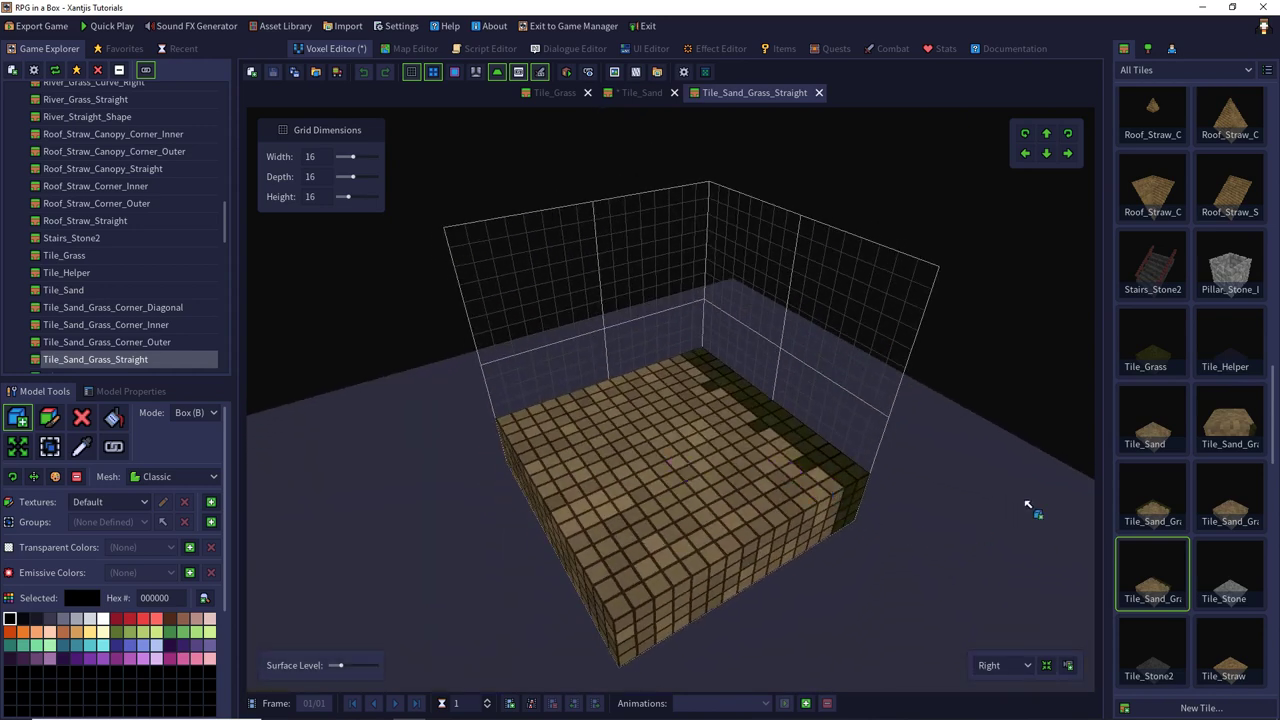
- Open and orbit the Corner_Inner, Corner_Outer and Corner_Diagonal sand-grass tiles, ending on Corner_Outer
double_click(1140, 503)
right_click_drag(977, 380, 892, 518)
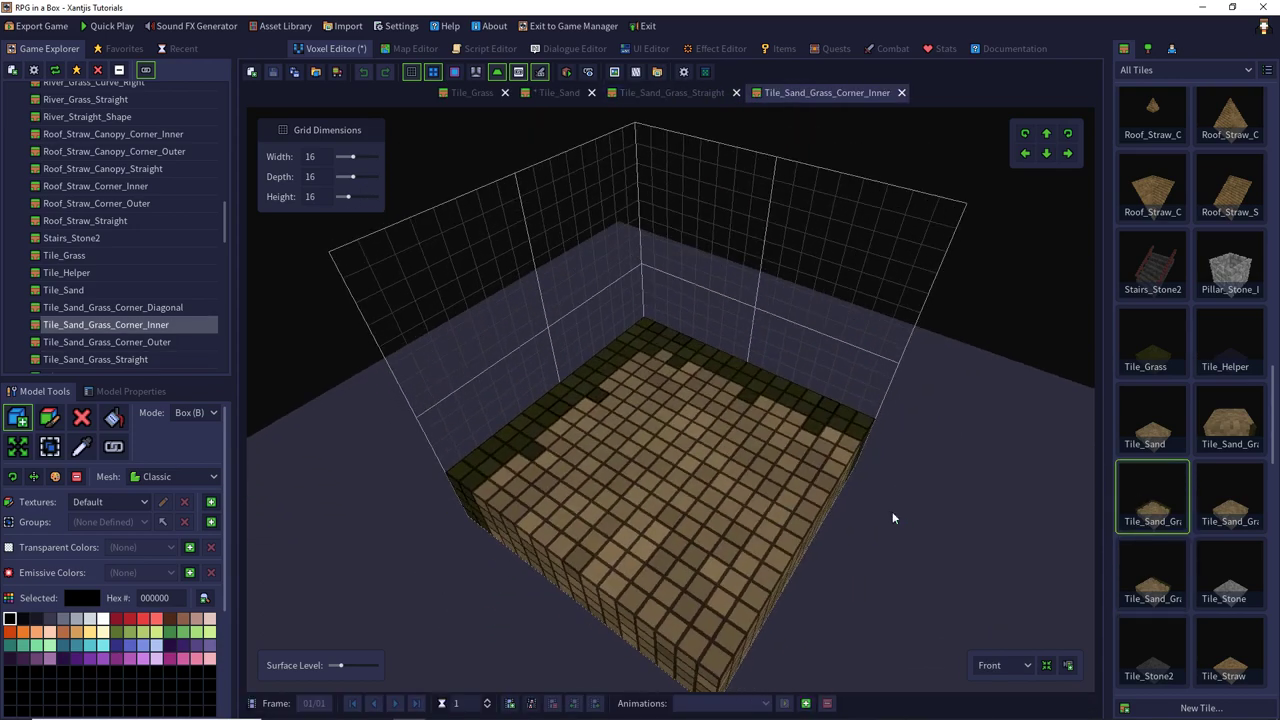
double_click(1231, 496)
right_click_drag(966, 385, 857, 491)
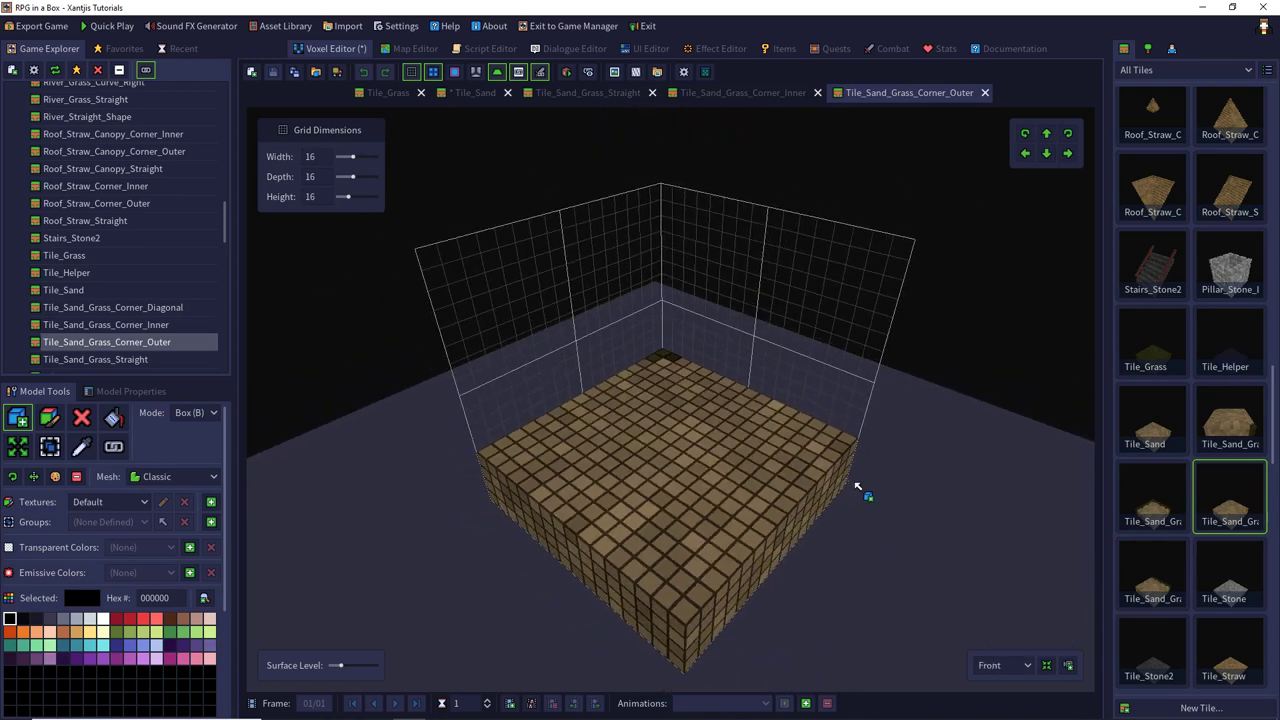
double_click(1217, 420)
right_click_drag(972, 400, 870, 515)
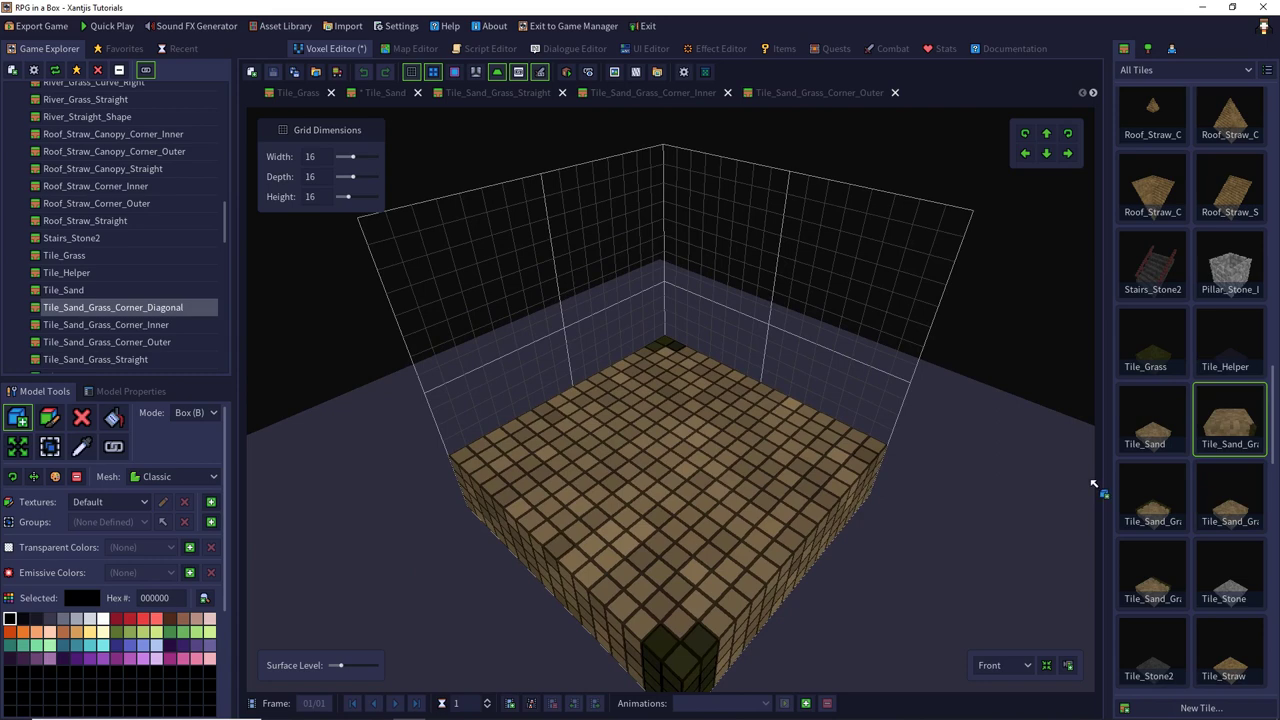
double_click(1215, 495)
- Rework Corner_Outer's corner voxel column by deleting, refilling, copying and pasting voxels
left_click(50, 447)
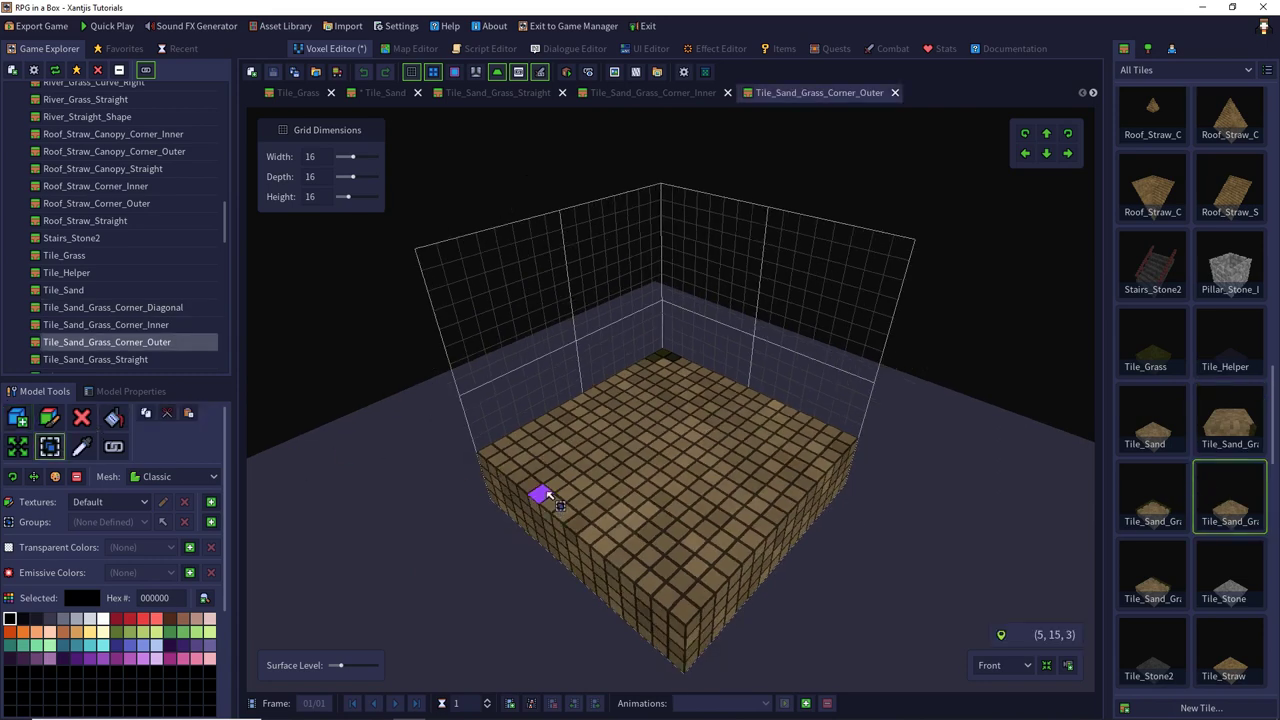
right_click_drag(543, 491, 600, 514)
left_click_drag(651, 580, 672, 662)
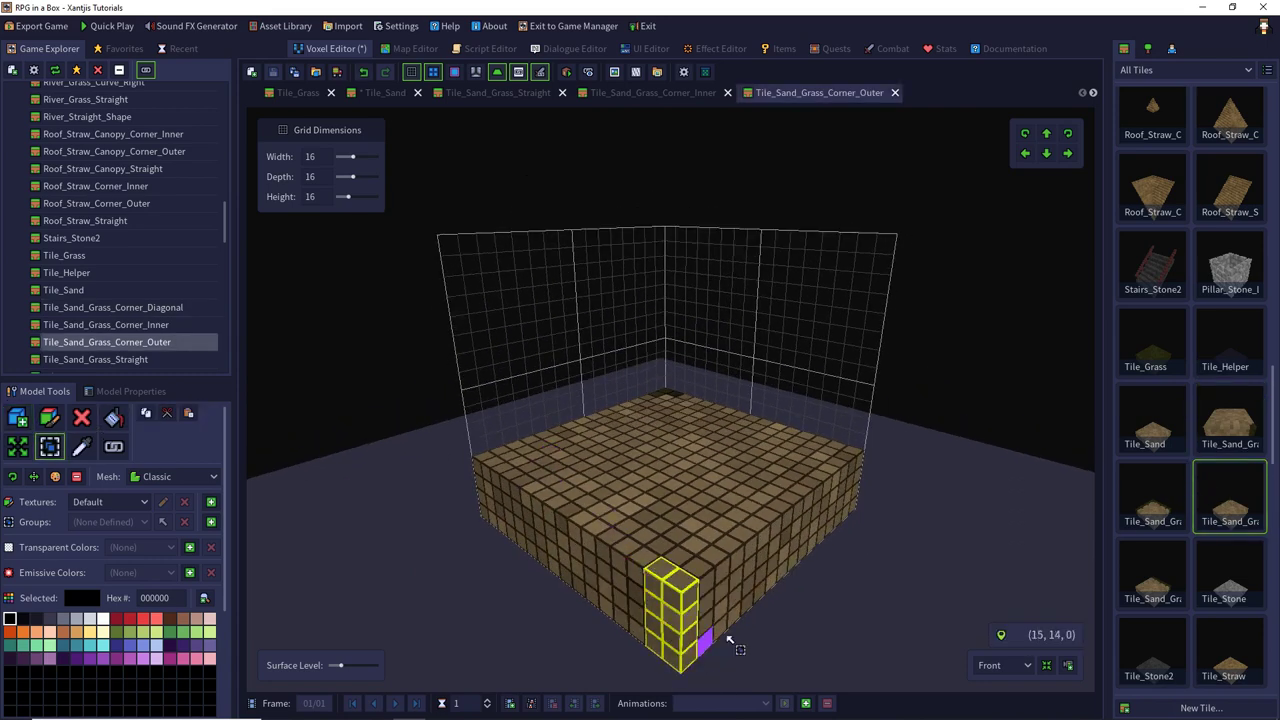
key("Delete")
key("f")
right_click_drag(723, 611, 691, 457)
left_click_drag(673, 585, 674, 662)
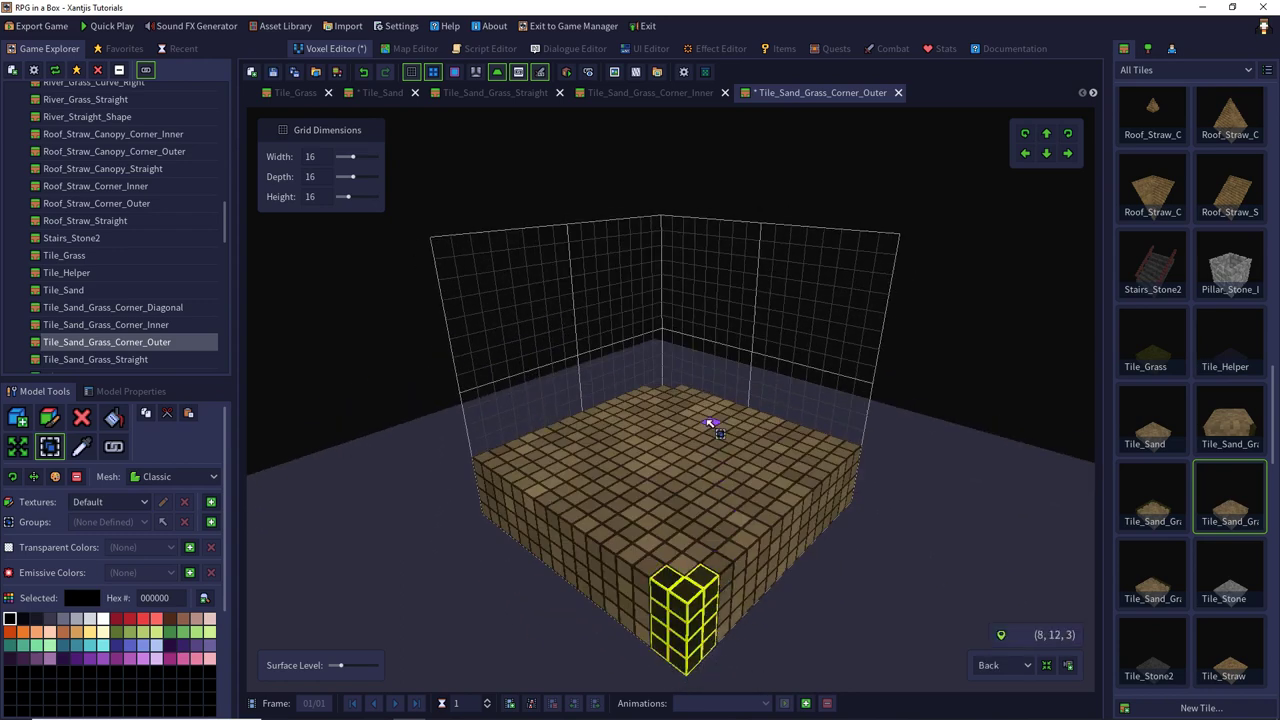
key("ctrl+c")
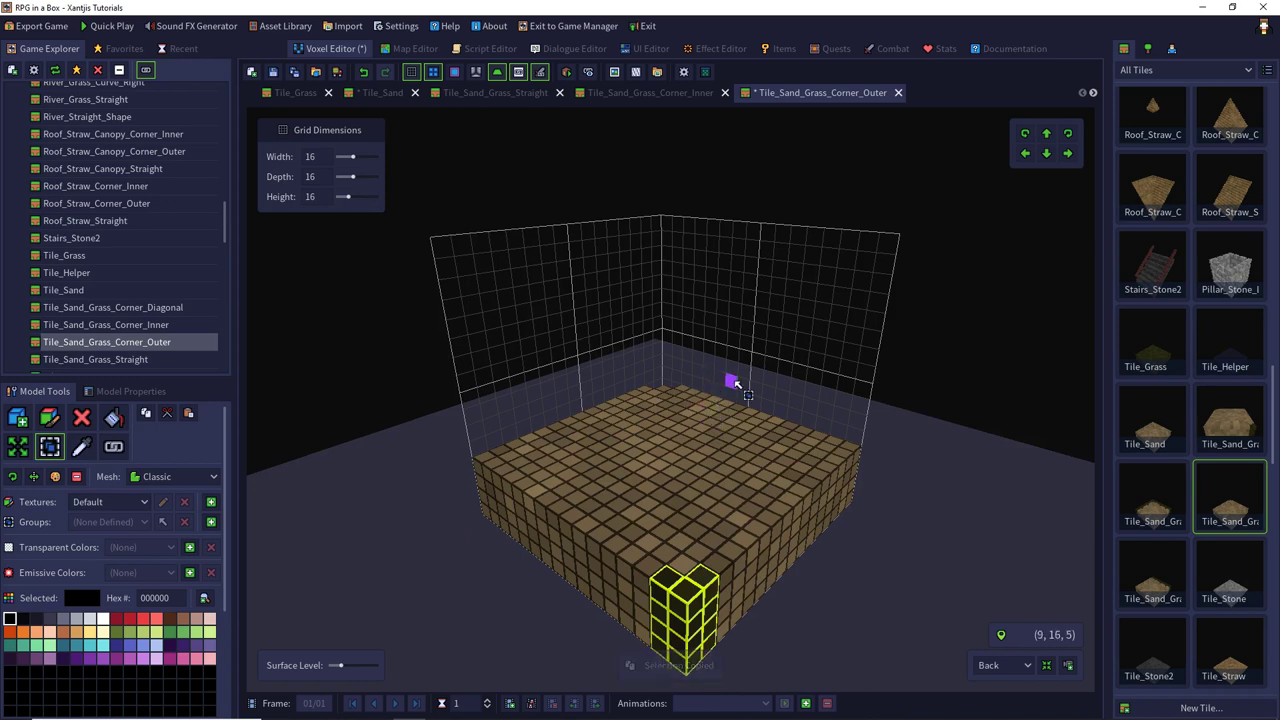
key("ctrl+v")
right_click_drag(894, 329, 630, 250)
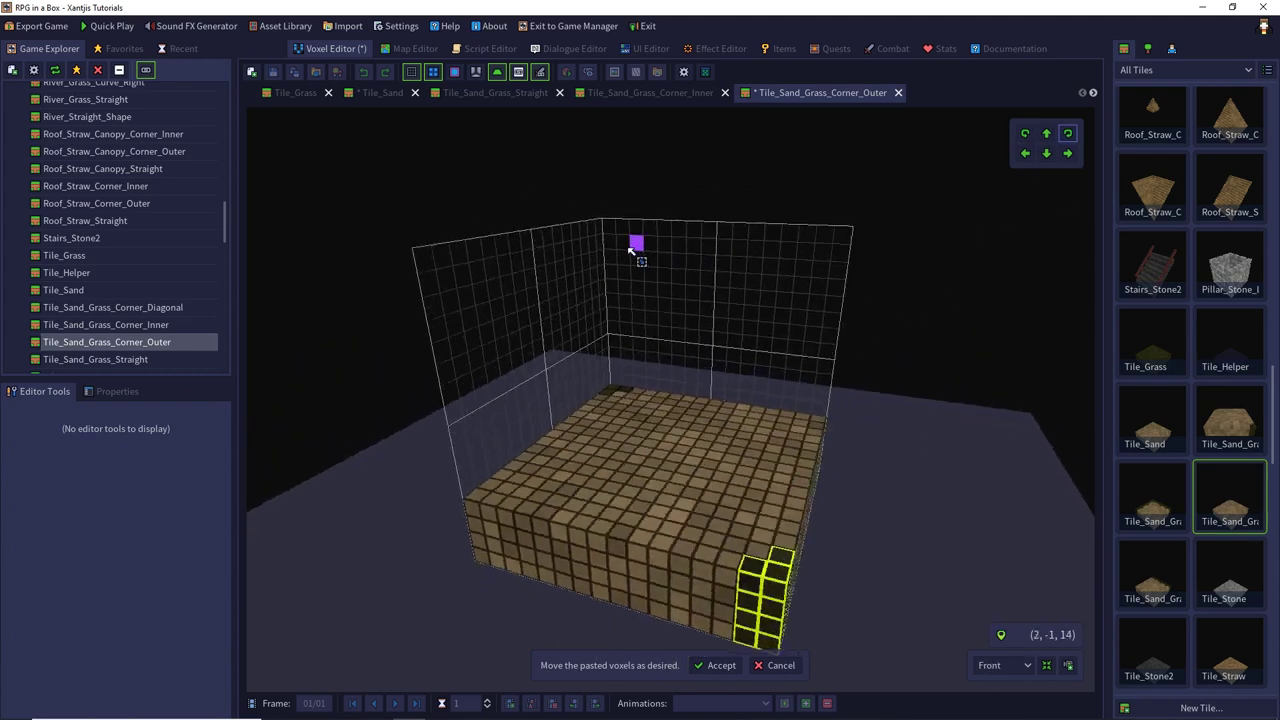
left_click(720, 666)
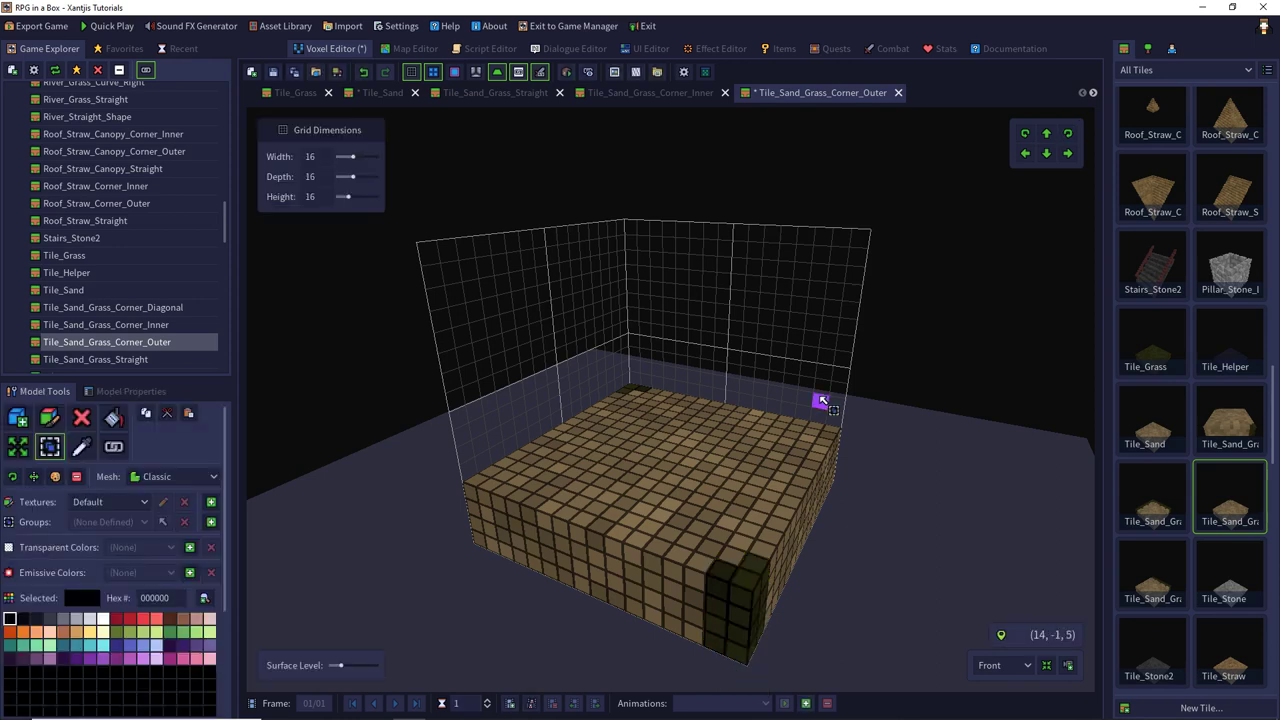
- Close Tile_Sand_Grass_Corner_Outer without saving and return to Xantji's House map
left_click(899, 92)
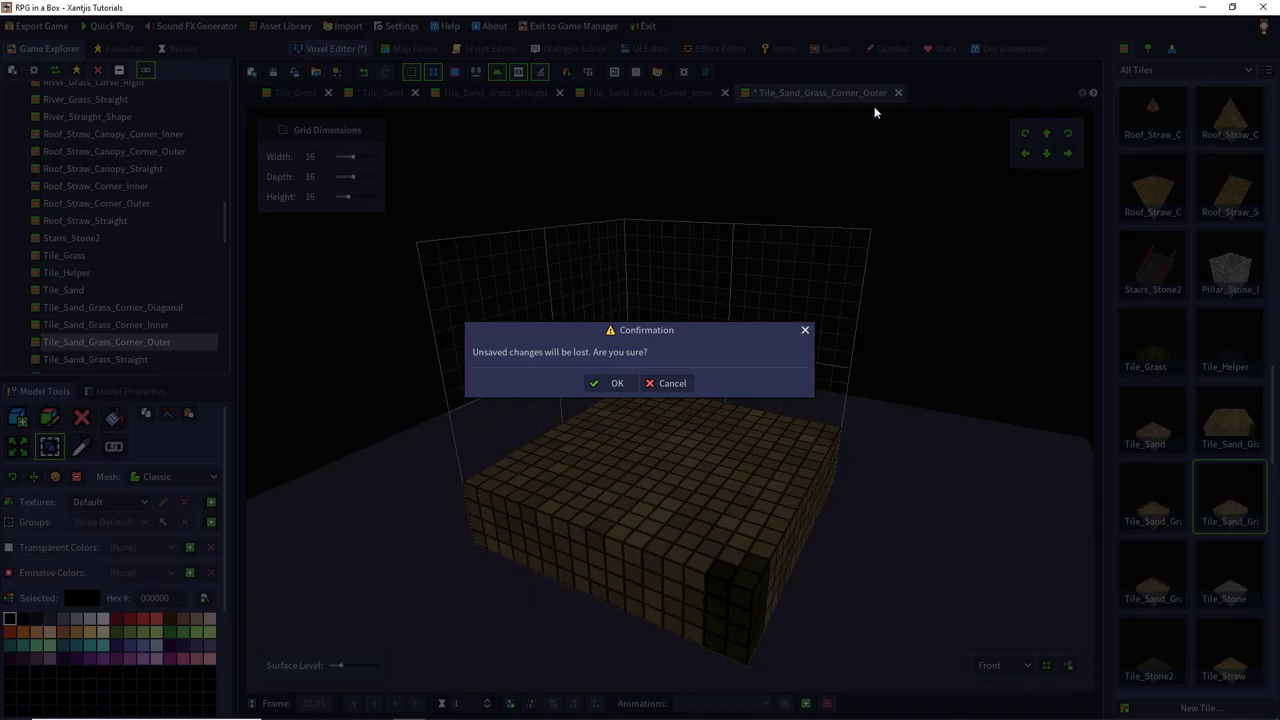
left_click(600, 381)
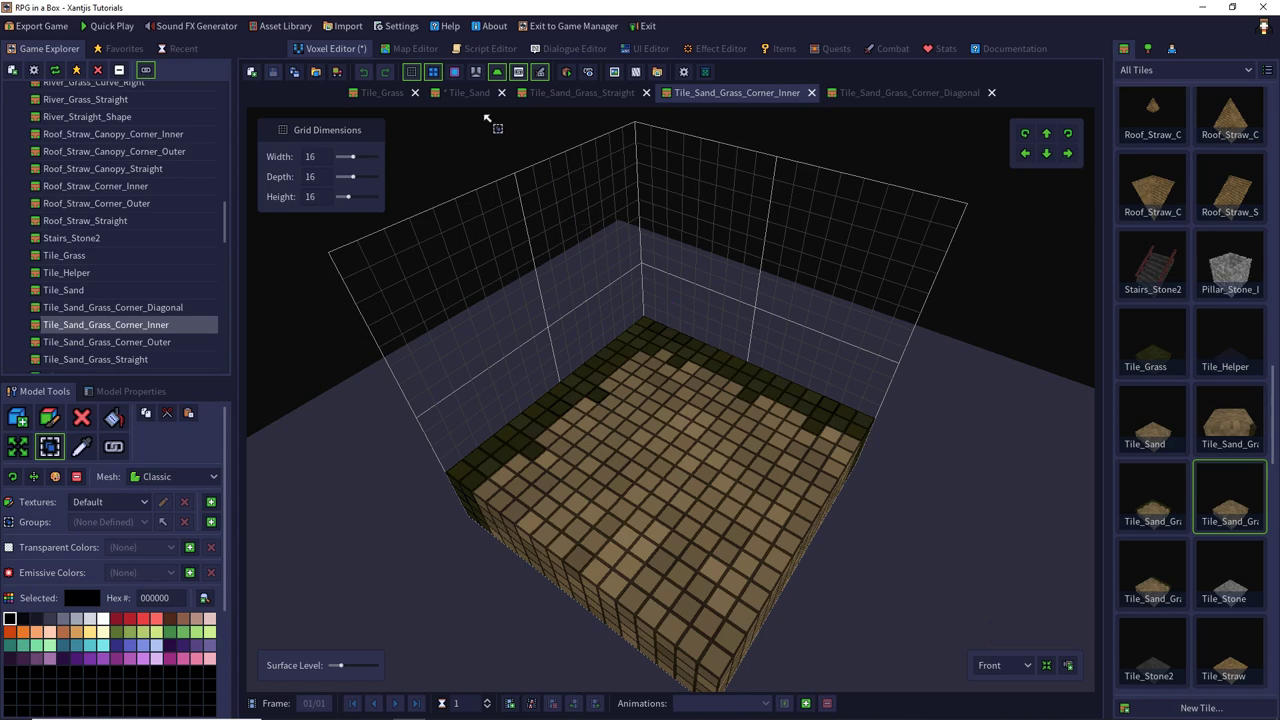
left_click(413, 49)
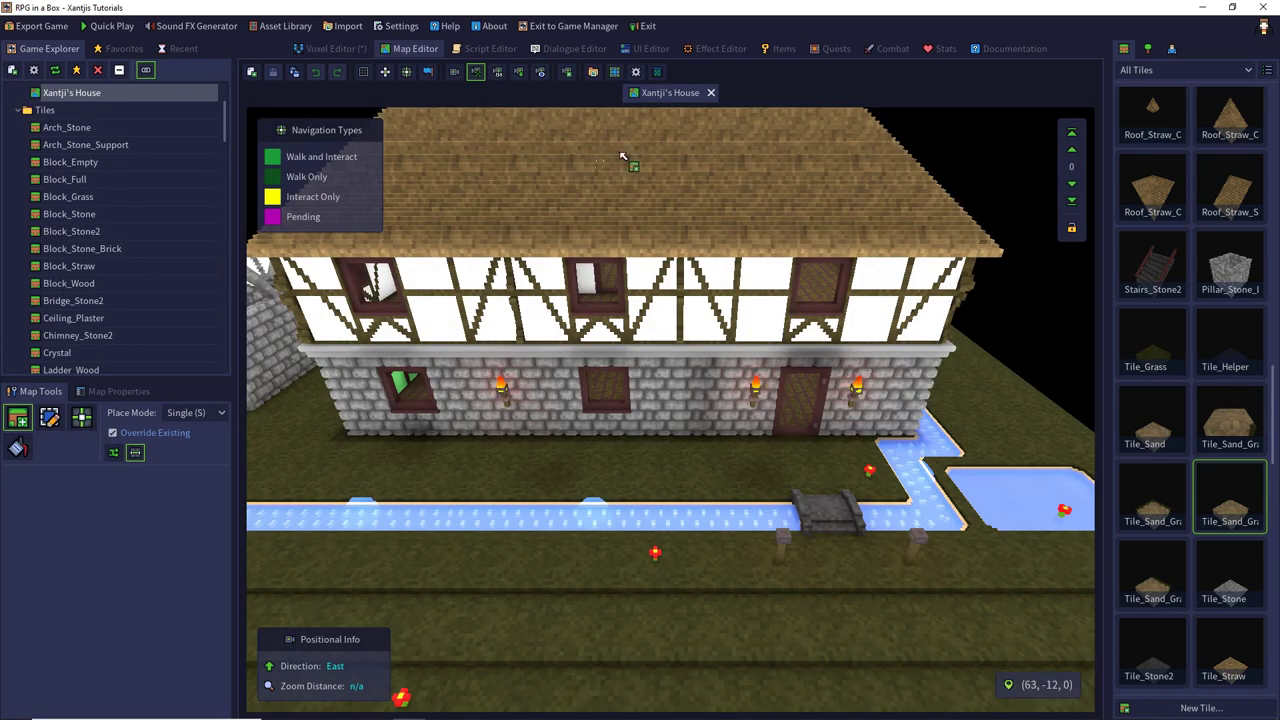
- Start Create Auto-Tiles and name the tileset Grass_Sand
left_click(614, 72)
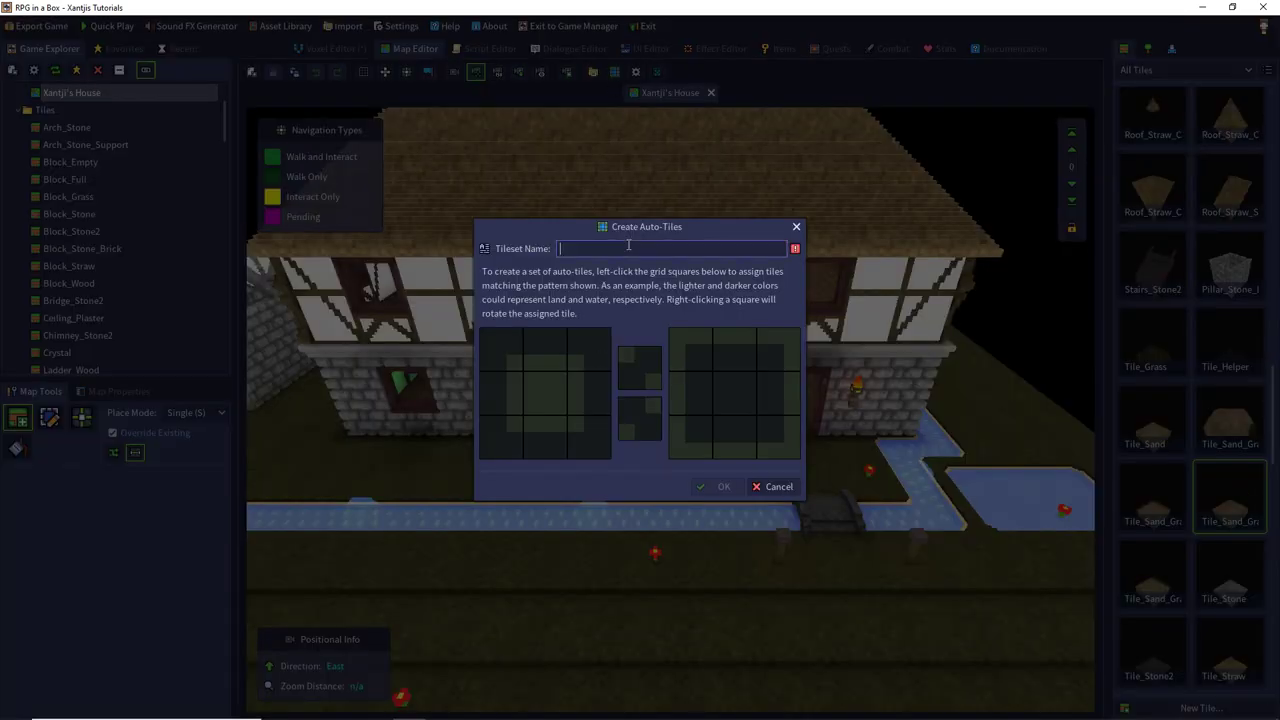
type("Grass_Sand")
left_click(703, 489)
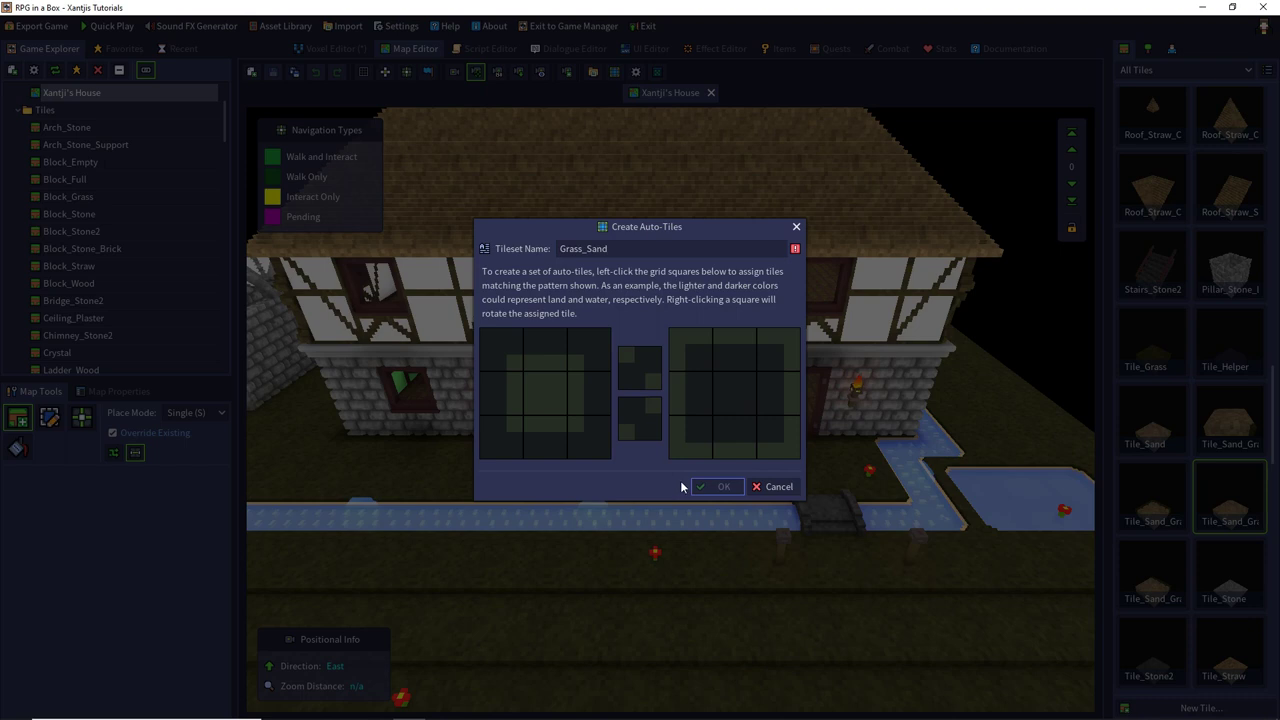
left_click(548, 394)
- Assign Tile_Grass to the left pattern centre and Tile_Sand to the right centre
scroll(624, 367, "down", 3)
scroll(624, 367, "down", 12)
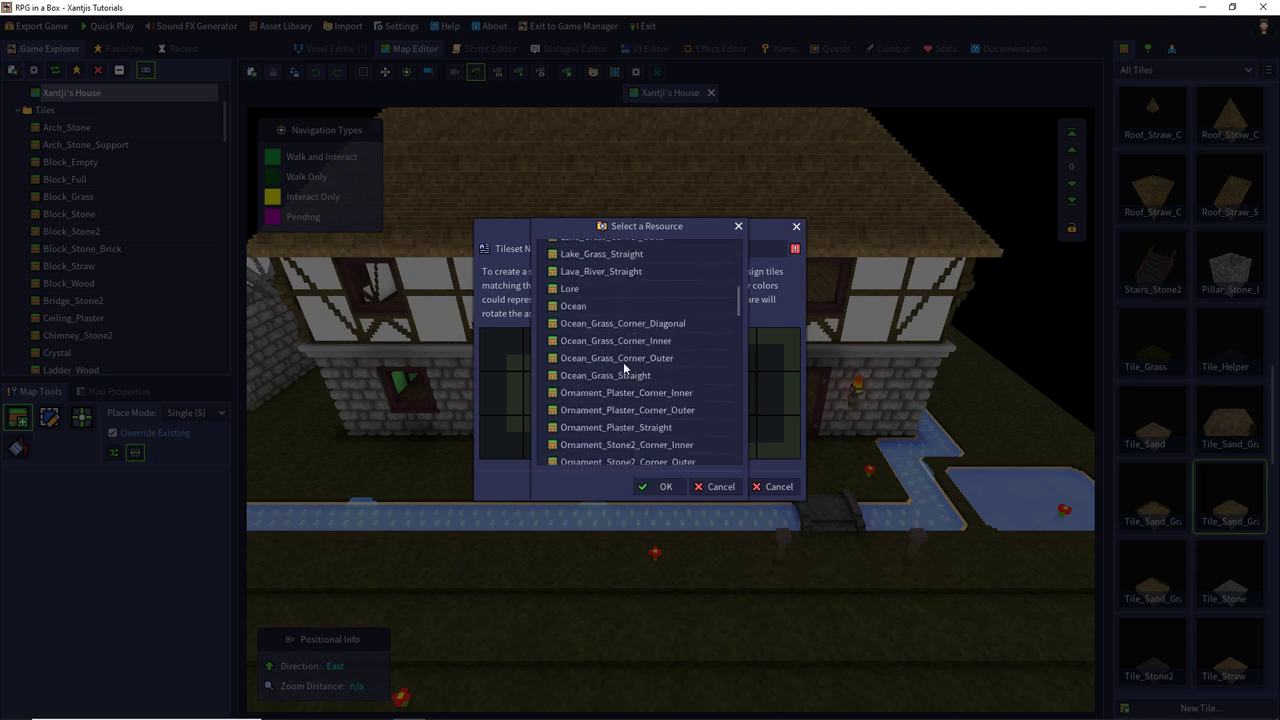
scroll(623, 362, "up", 1)
double_click(595, 338)
left_click(729, 396)
scroll(665, 380, "up", 8)
scroll(655, 373, "up", 3)
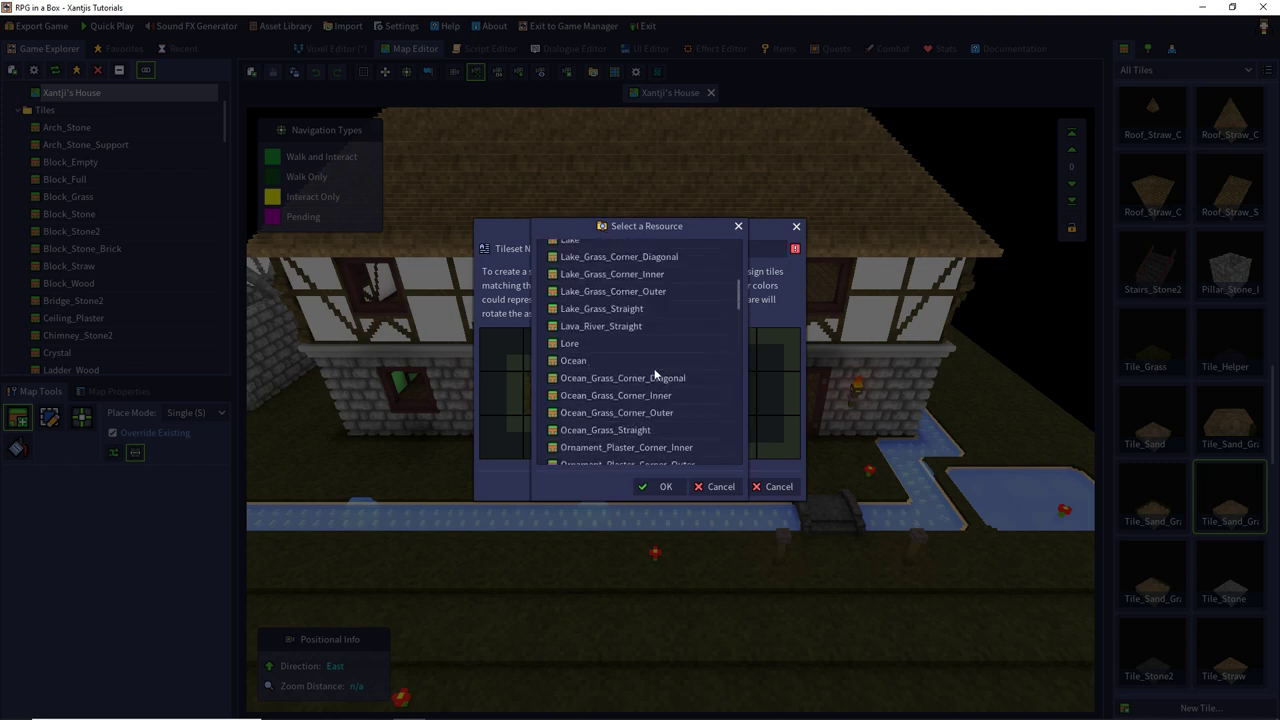
scroll(655, 373, "down", 15)
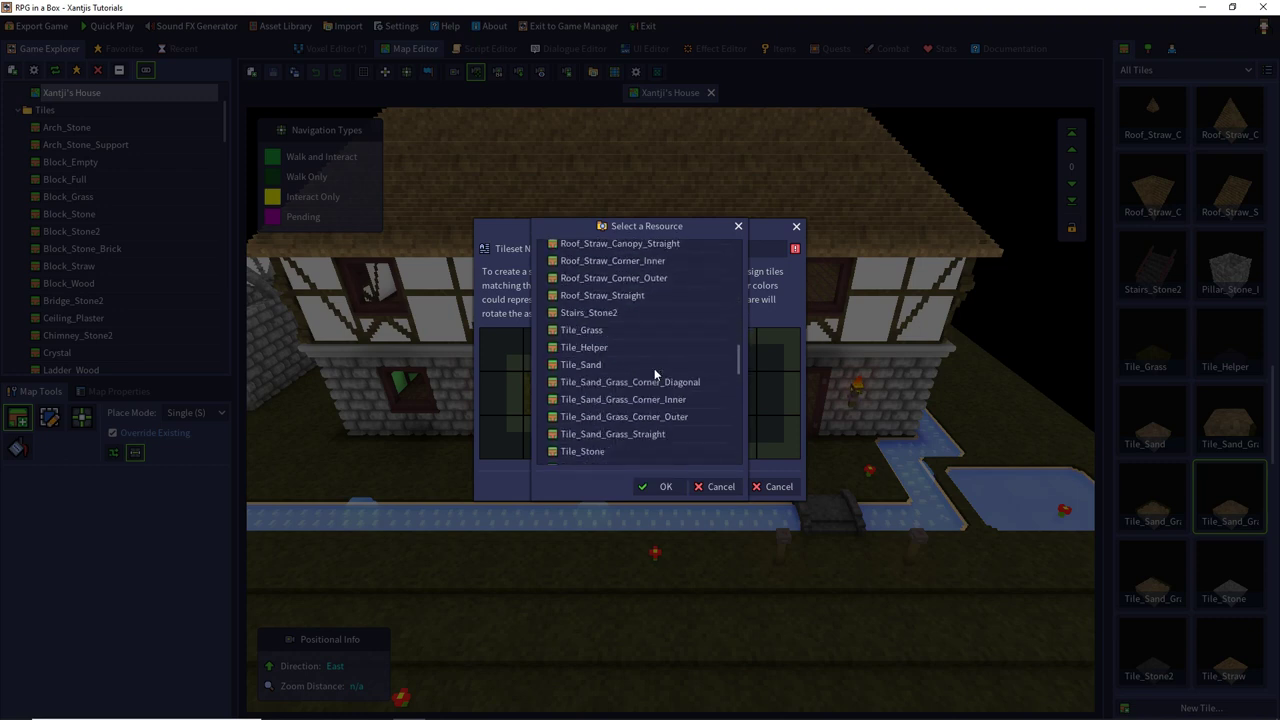
double_click(598, 338)
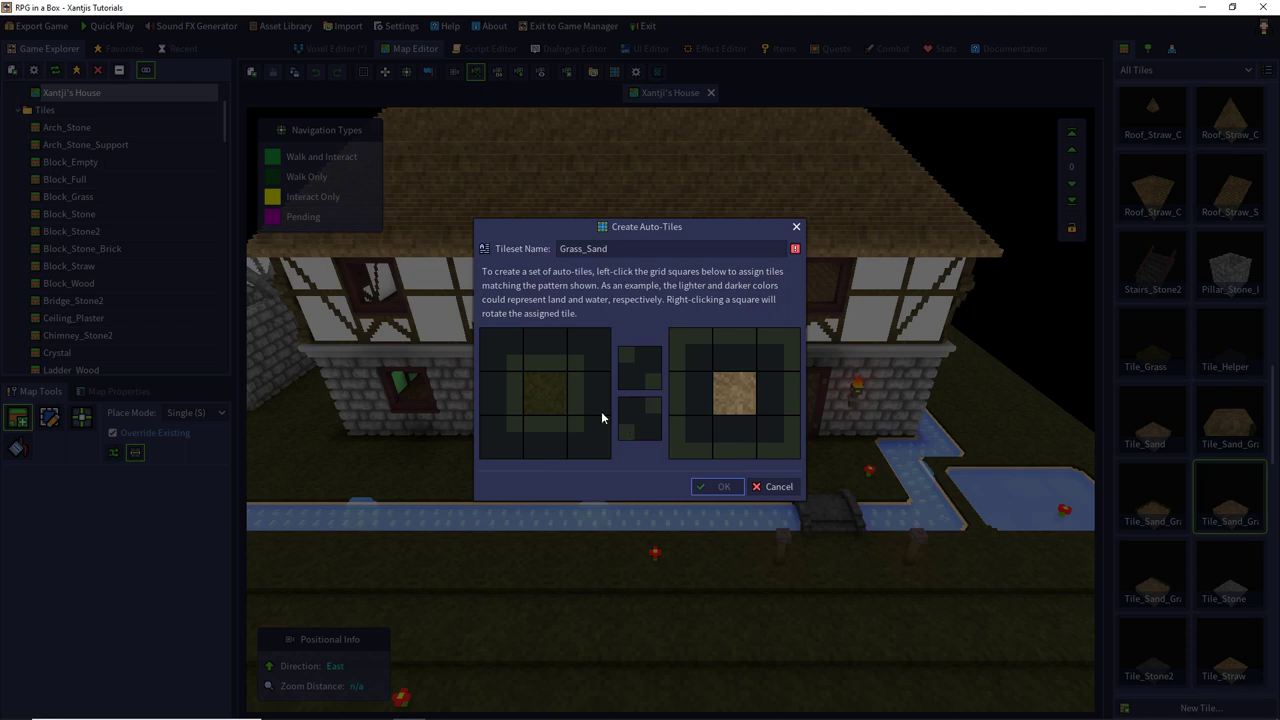
- Put Tile_Sand_Grass_Straight in the top-middle, middle-right and bottom-middle squares
left_click(544, 349)
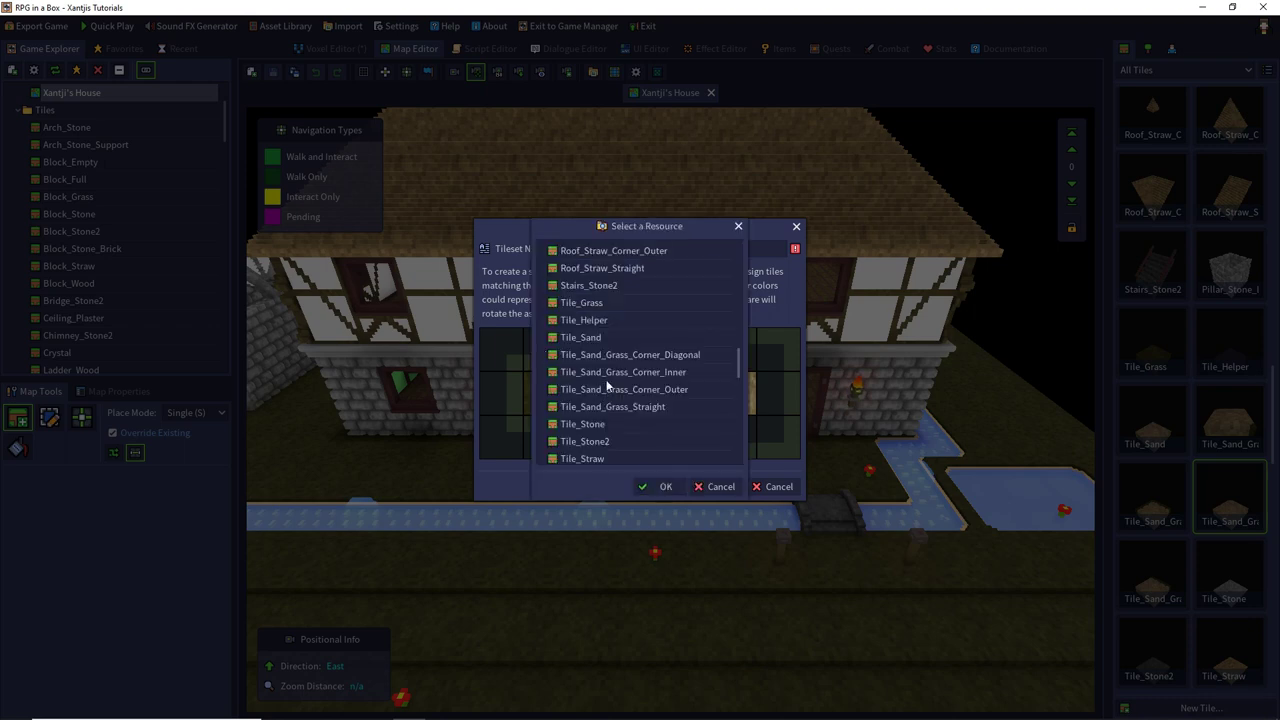
double_click(637, 412)
left_click(602, 399)
double_click(630, 406)
left_click(548, 434)
double_click(588, 406)
left_click(518, 407)
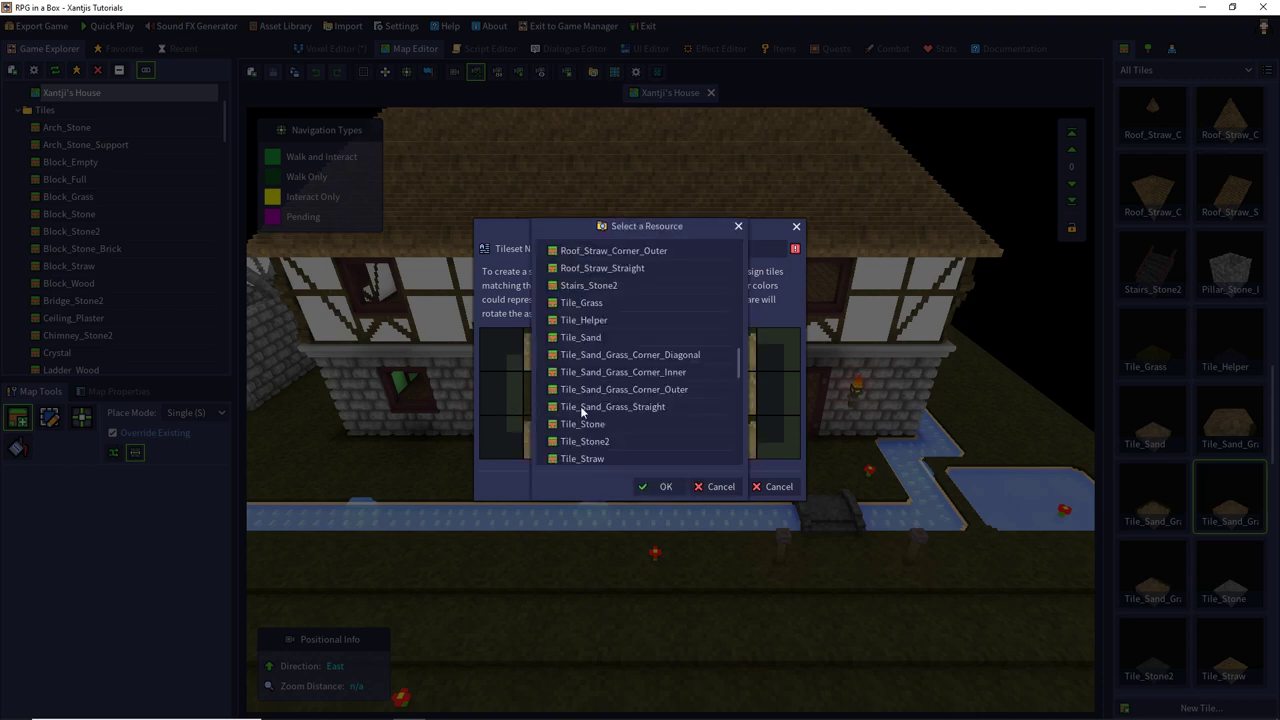
- Rotate the middle-right edge tile and put Tile_Sand_Grass_Straight in the middle-left square
left_click(739, 227)
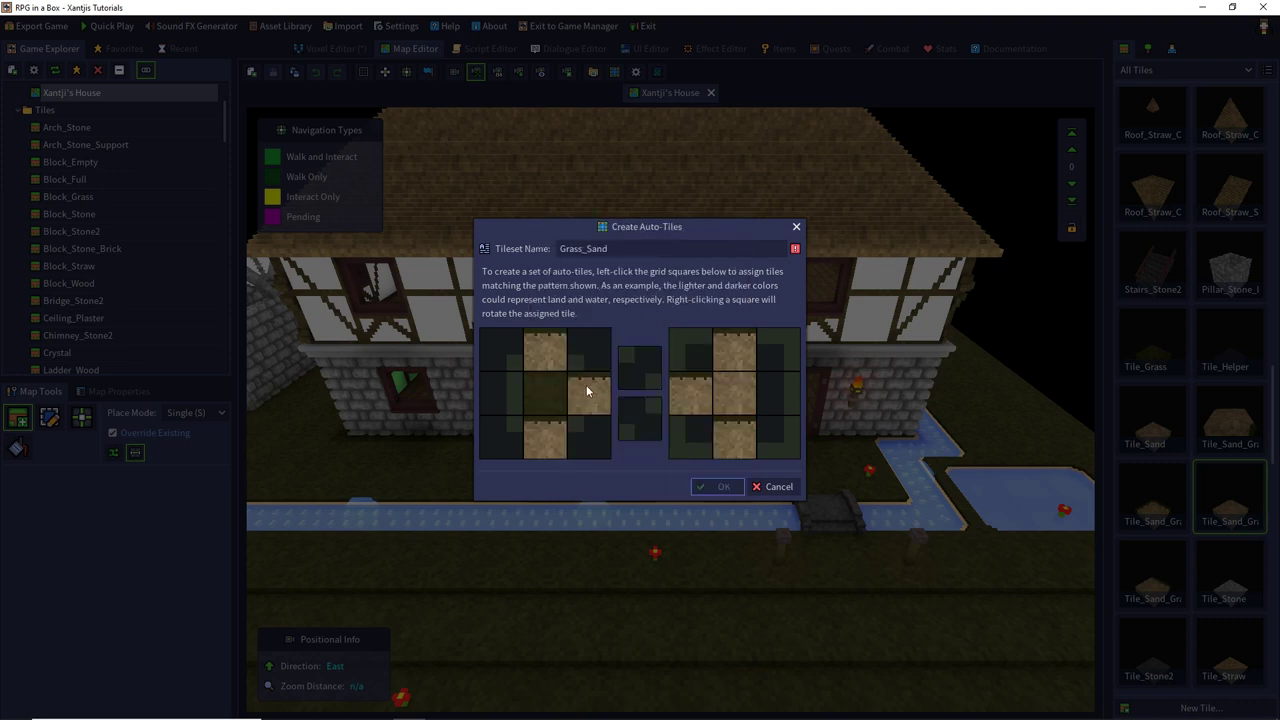
right_click(603, 392)
right_click(603, 392)
right_click(603, 392)
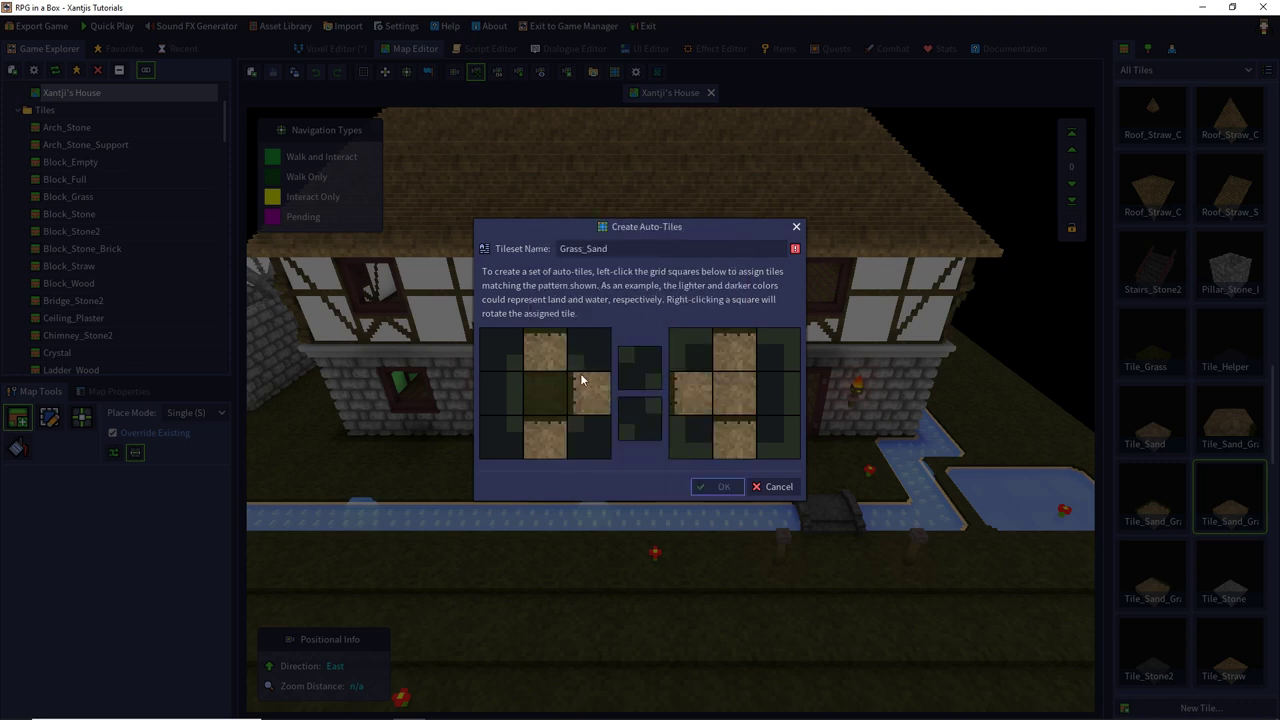
left_click(518, 398)
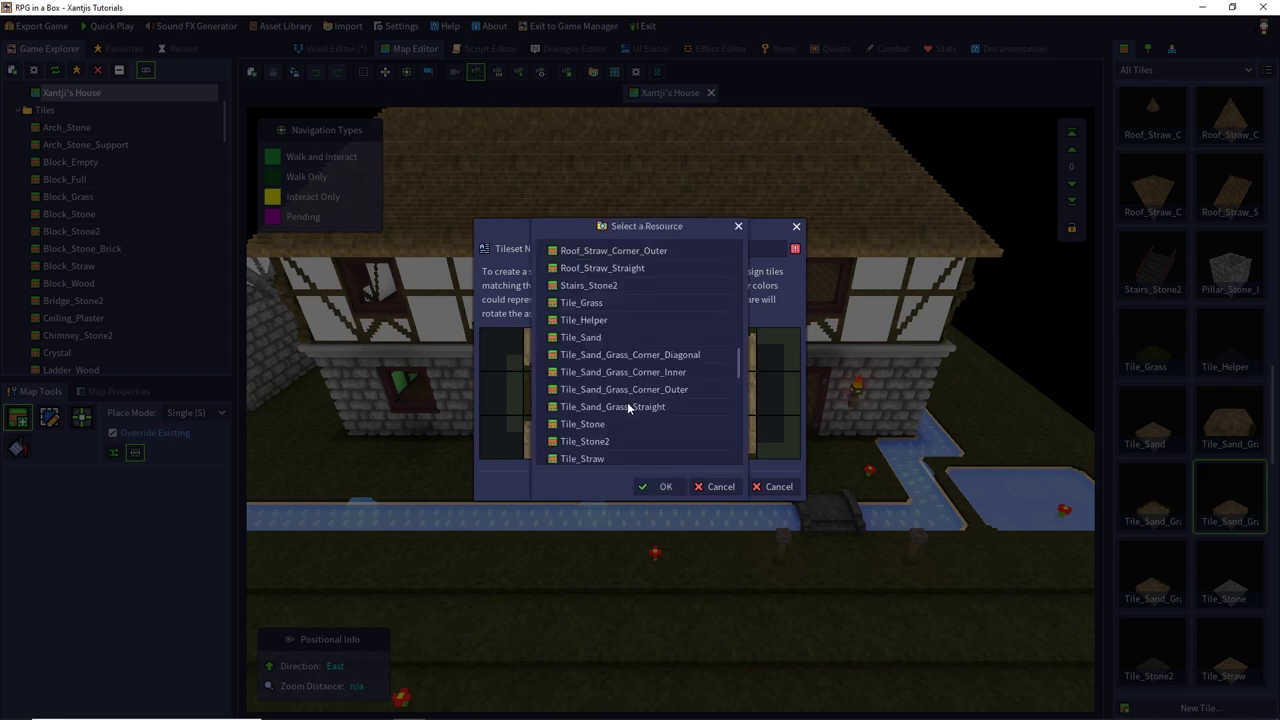
double_click(627, 405)
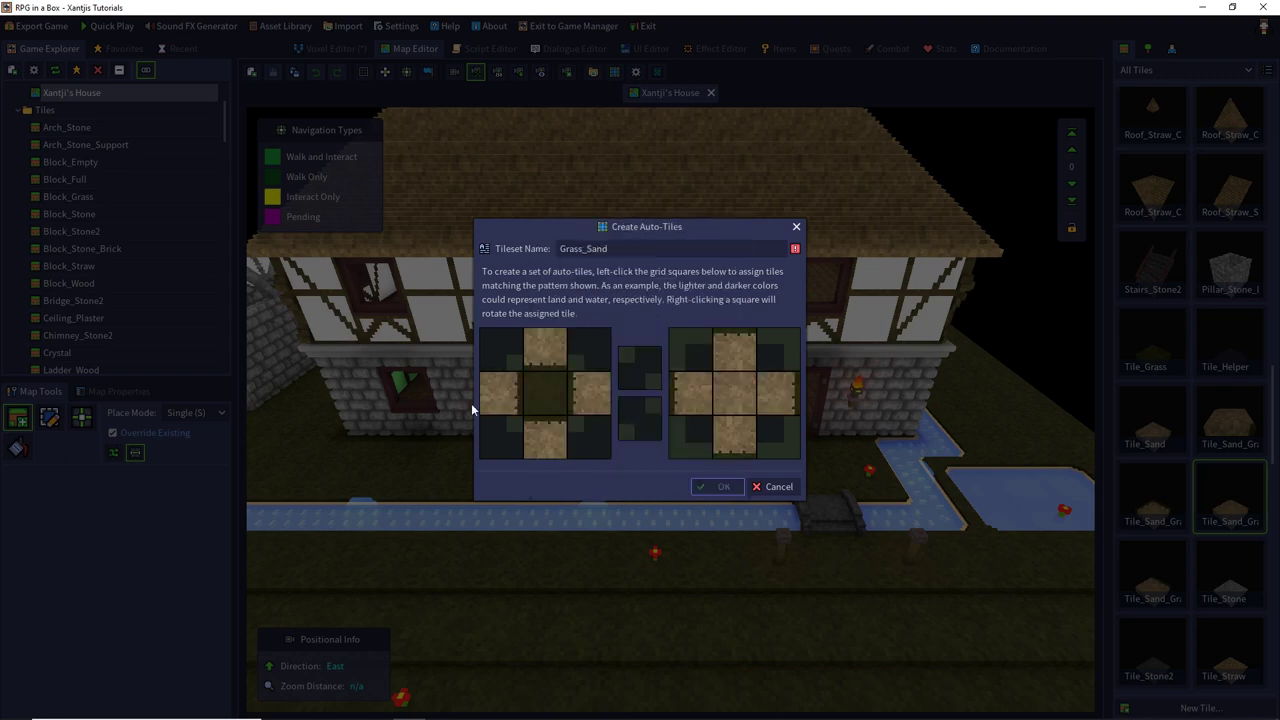
- Fill the left grid's corners with Tile_Sand_Grass_Corner_Outer and its remaining edge with Straight
left_click(494, 370)
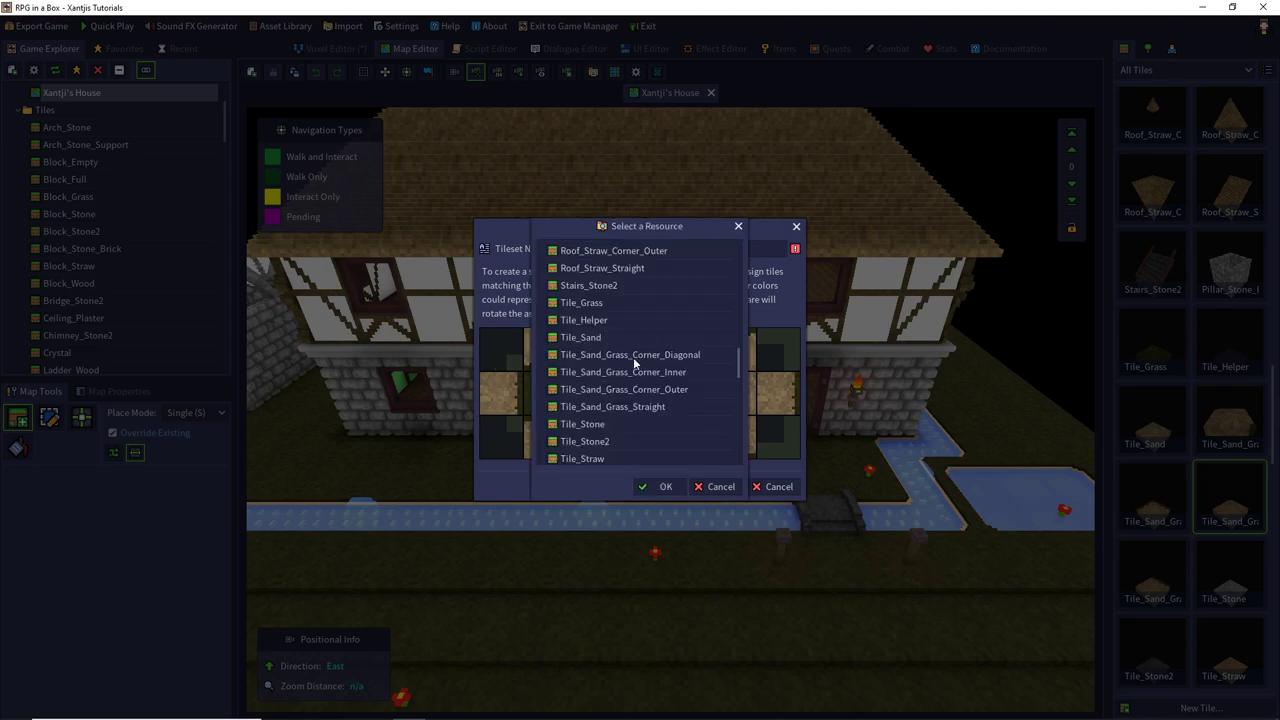
double_click(637, 389)
left_click(575, 342)
double_click(689, 392)
left_click(603, 424)
double_click(659, 391)
left_click(570, 432)
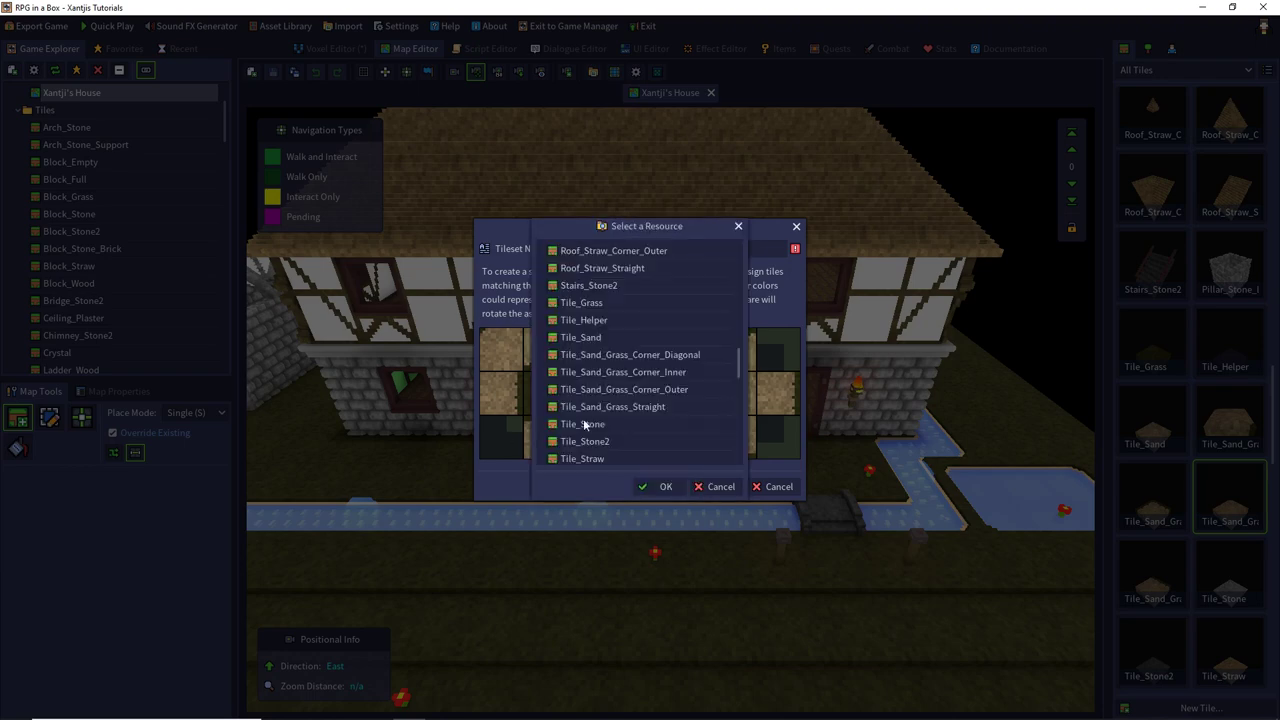
double_click(611, 407)
- Assign Tile_Sand_Grass_Corner_Inner to all four corners of the right grid
left_click(684, 362)
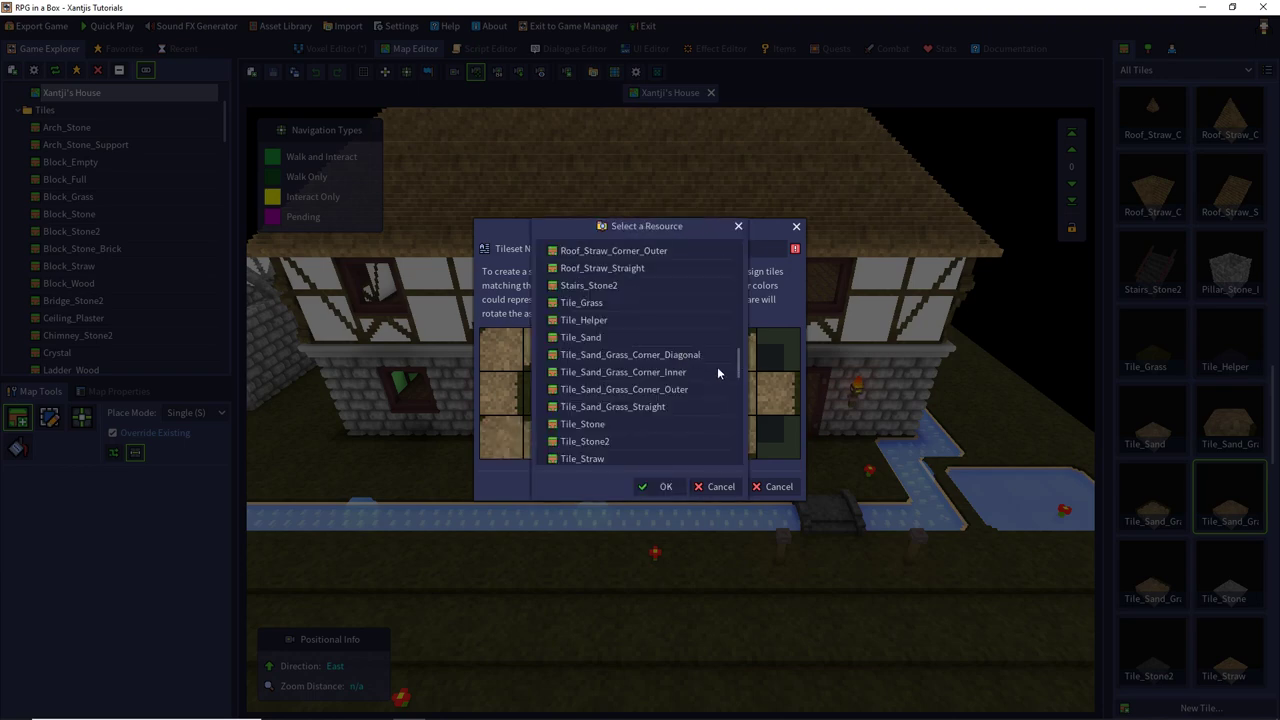
double_click(686, 372)
left_click(765, 362)
double_click(695, 372)
left_click(702, 427)
double_click(688, 377)
left_click(766, 428)
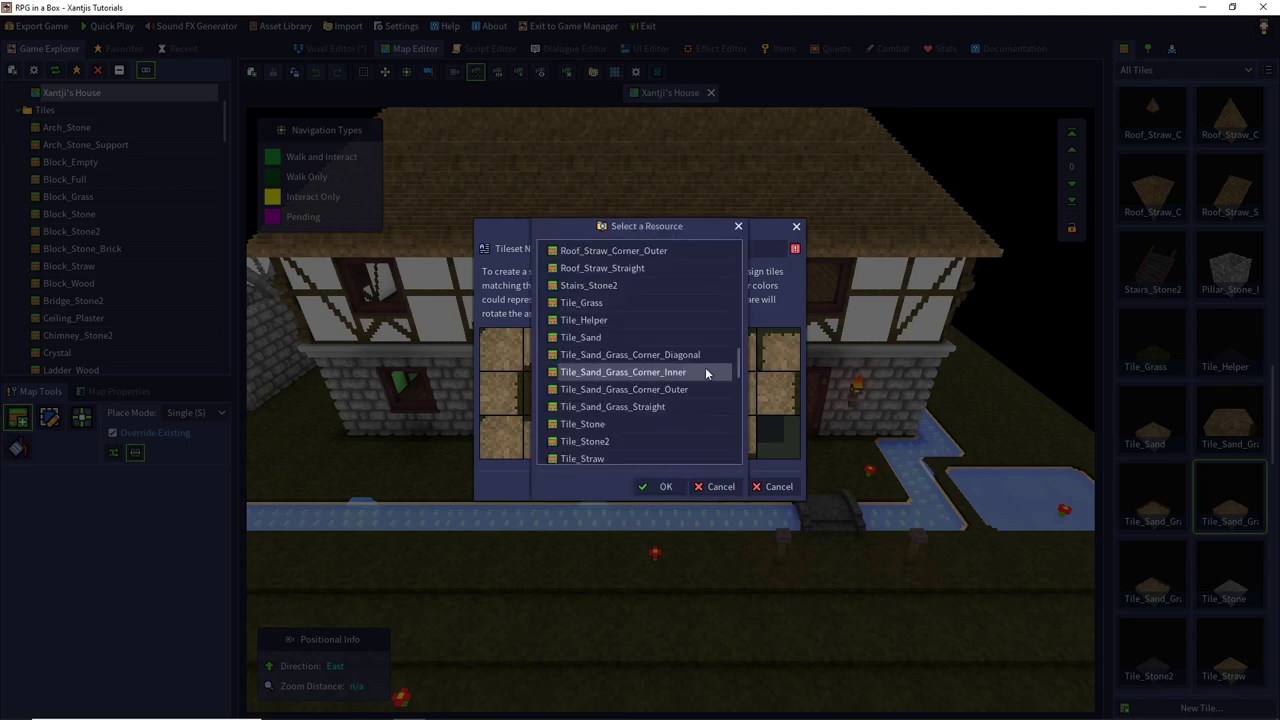
double_click(706, 371)
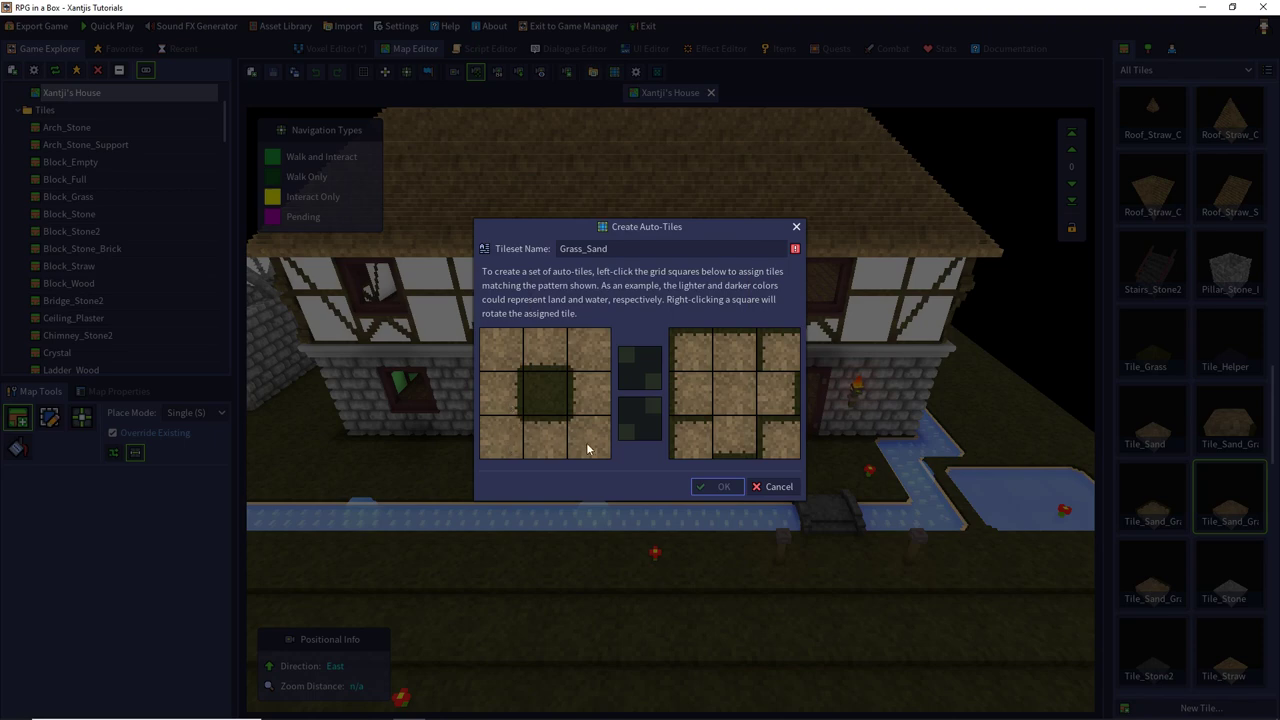
- Rotate the right pattern's bottom-left, bottom-right and top-right corner tiles to match
right_click(680, 437)
right_click(680, 437)
right_click(682, 437)
right_click(778, 438)
right_click(778, 438)
right_click(774, 351)
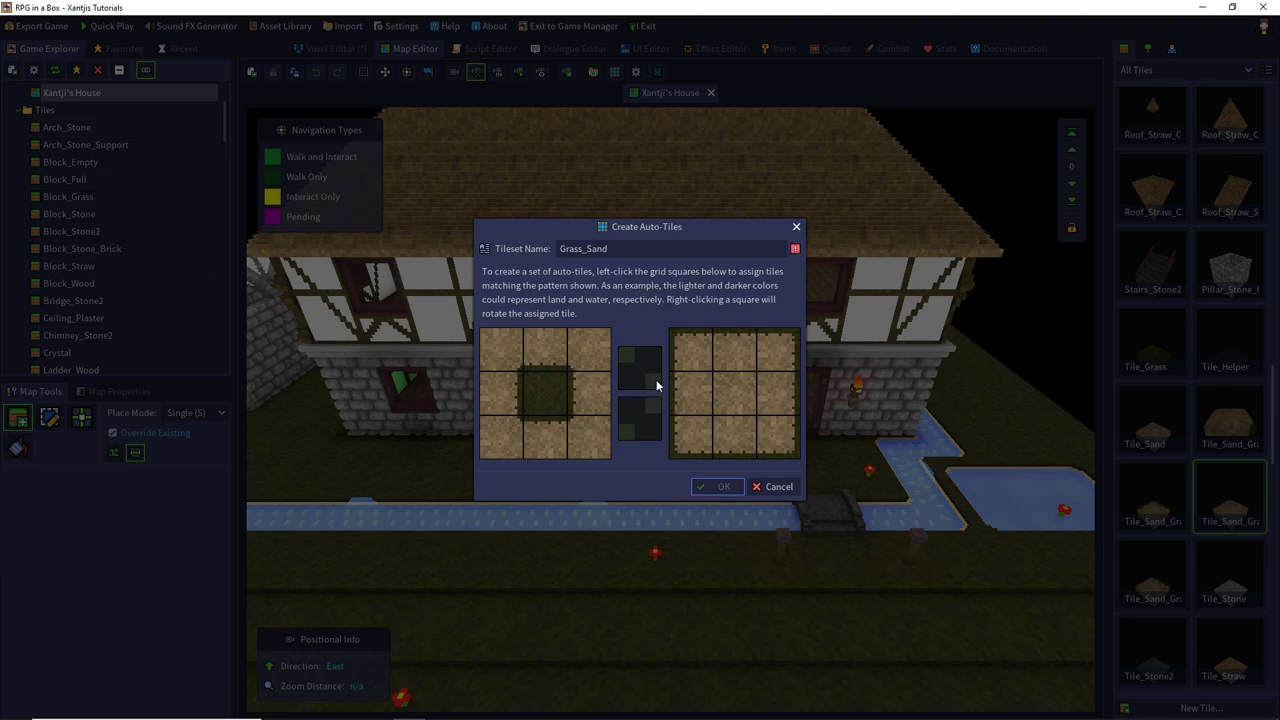
- Assign Tile_Sand_Grass_Corner_Diagonal to both the upper and lower diagonal slots
left_click(648, 377)
left_click(669, 355)
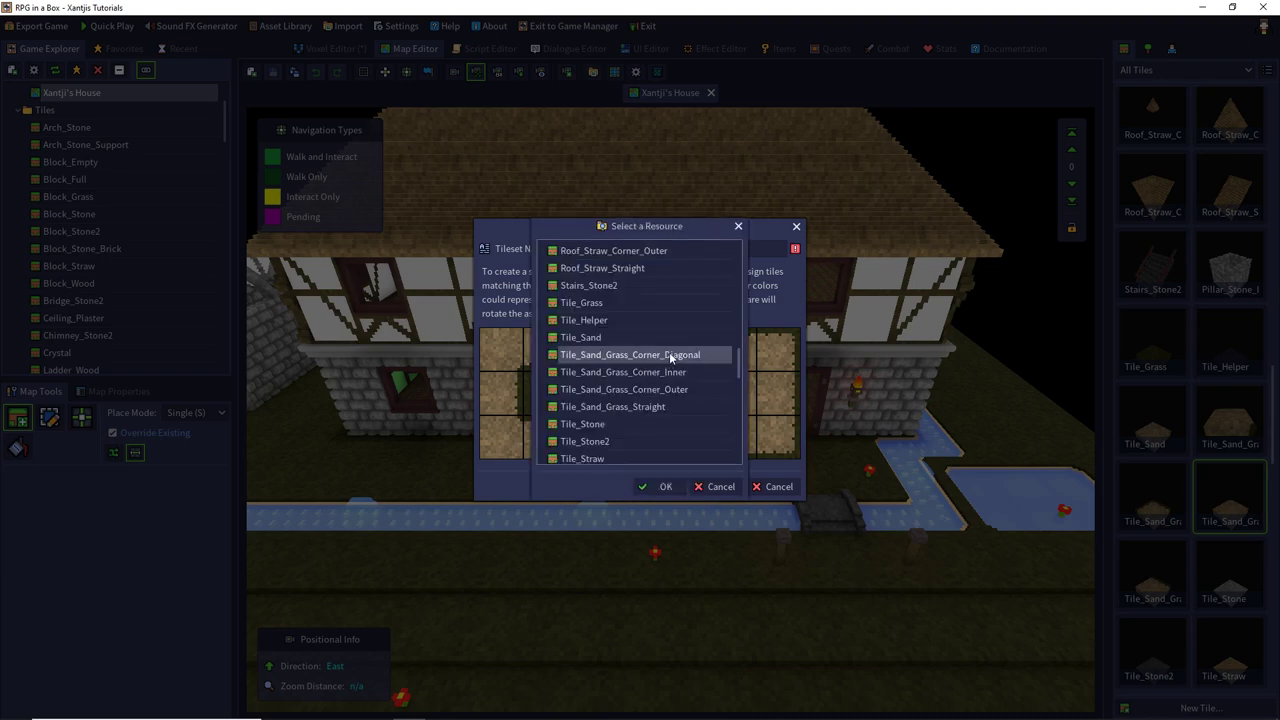
double_click(669, 355)
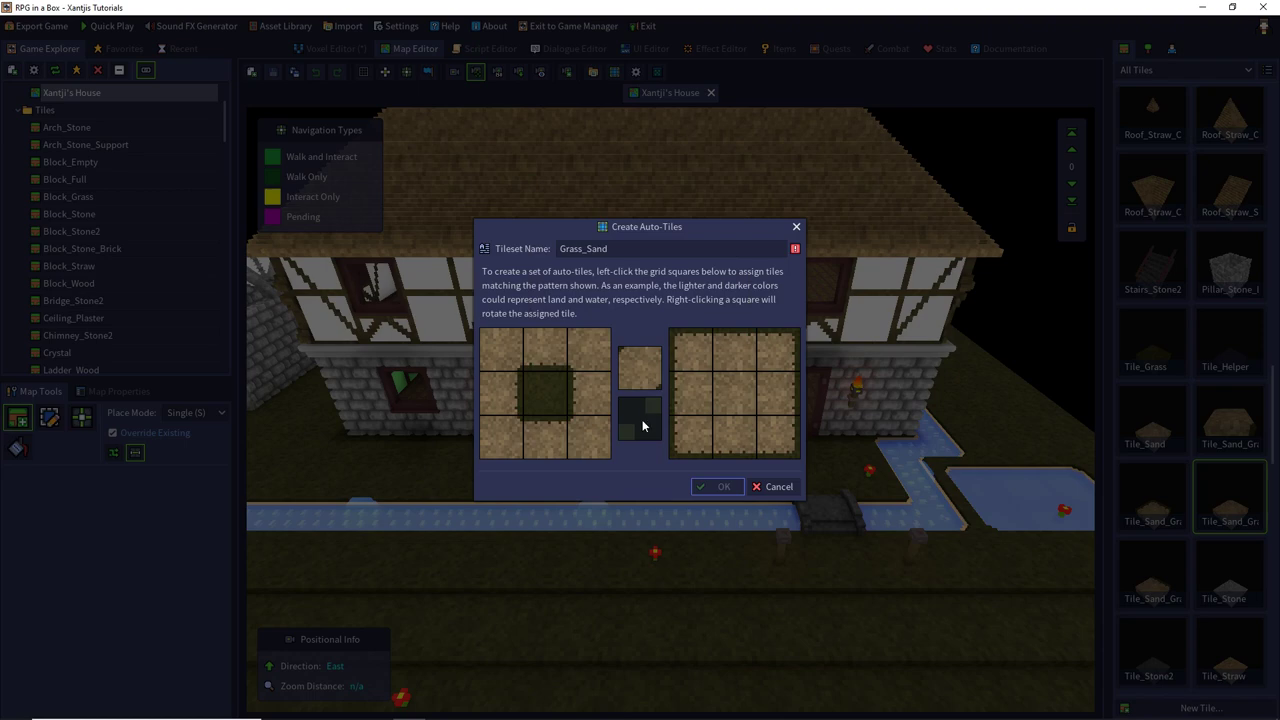
left_click(642, 419)
left_click(660, 355)
double_click(660, 355)
- Confirm creating Grass_Sand and accept showing auto-tiles in the tile list
left_click(712, 486)
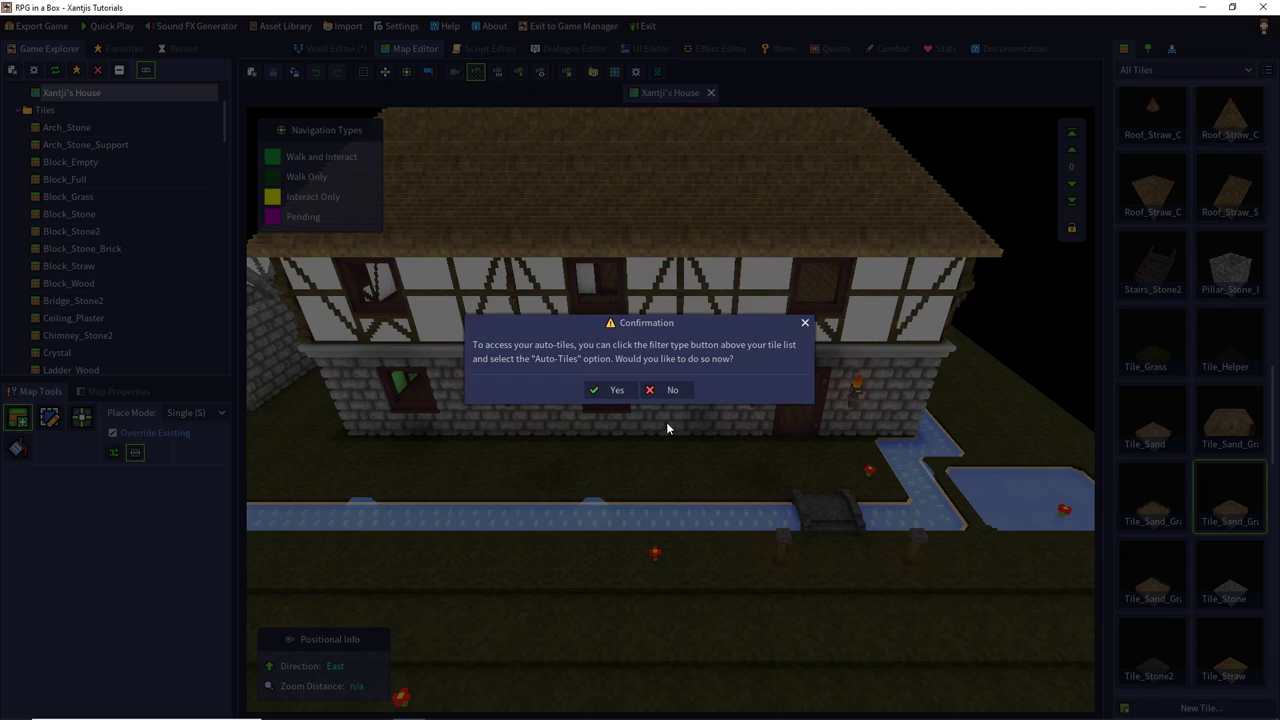
left_click(614, 390)
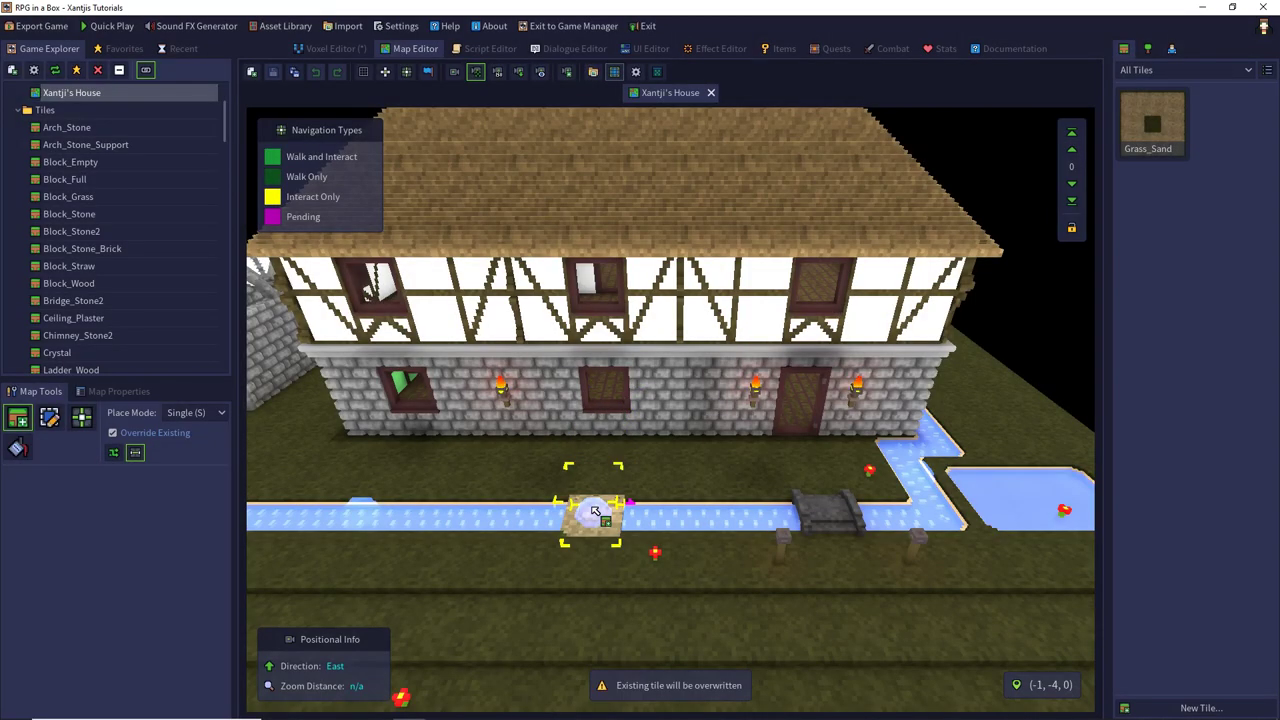
scroll(693, 450, "down", 3)
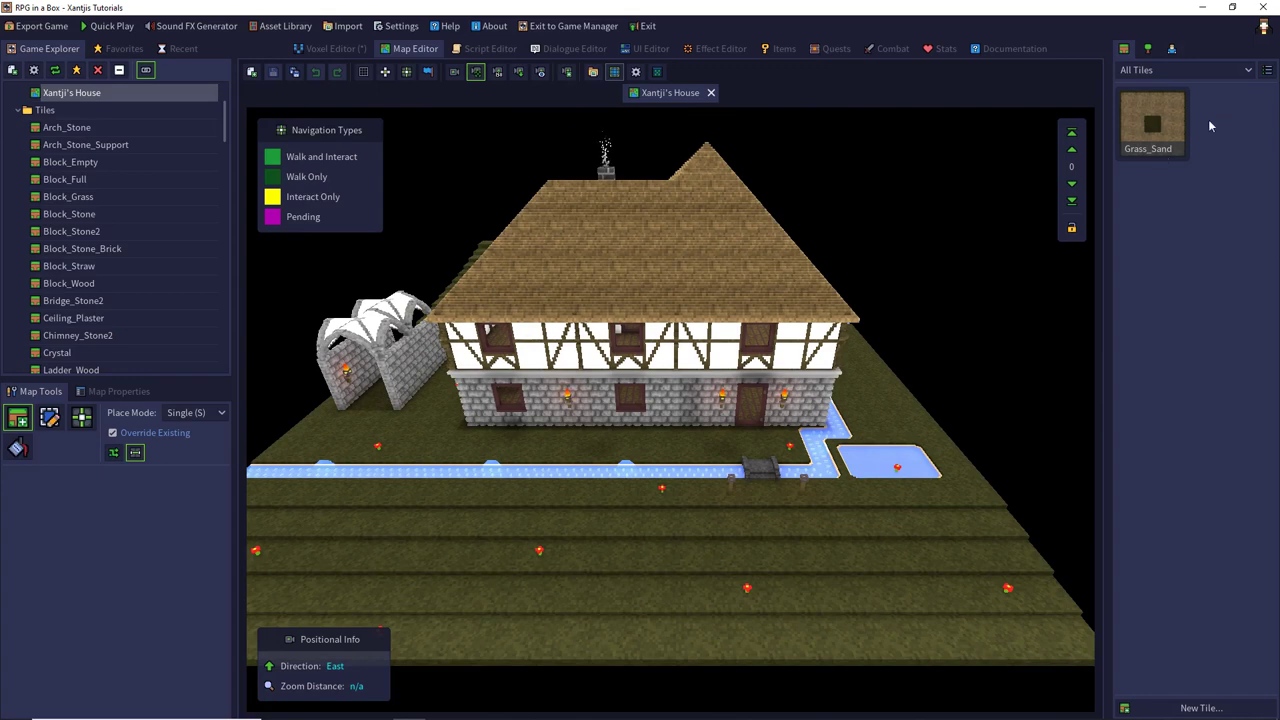
- Switch the tile list to Filter by Name, back to Auto-Tiles, and rotate the map view
left_click(1266, 72)
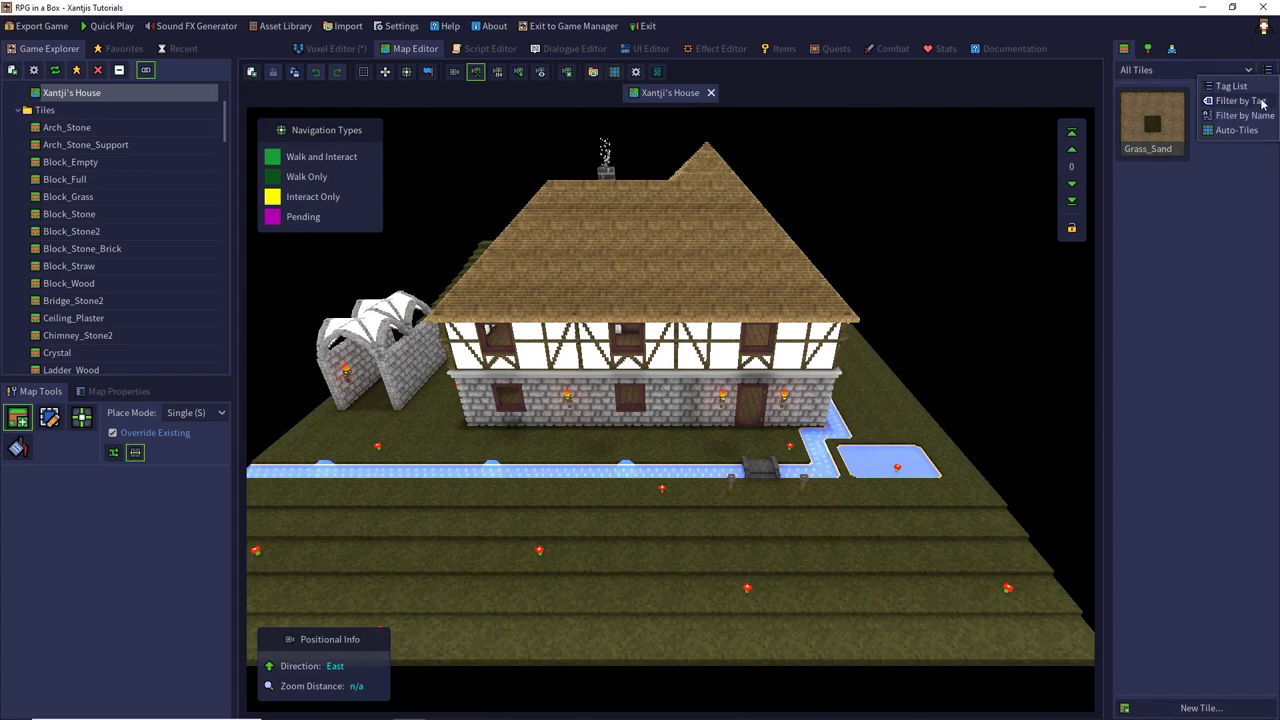
left_click(1228, 117)
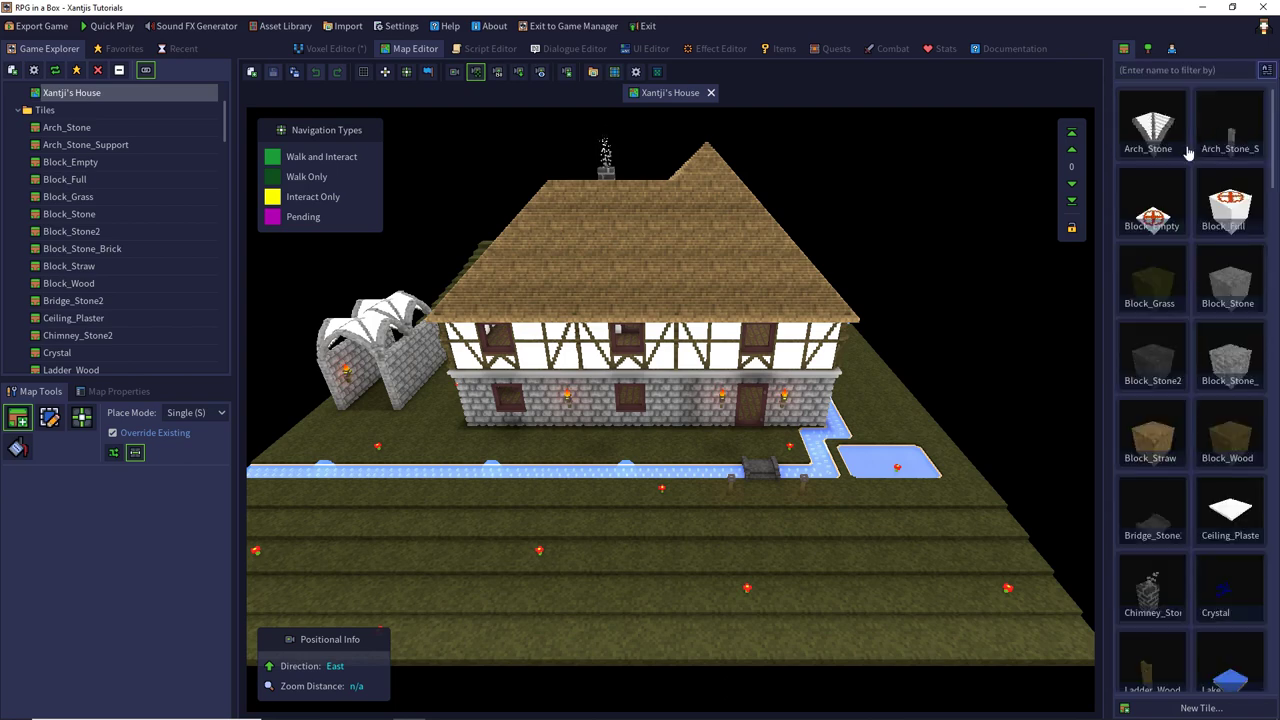
scroll(943, 286, "up", 1)
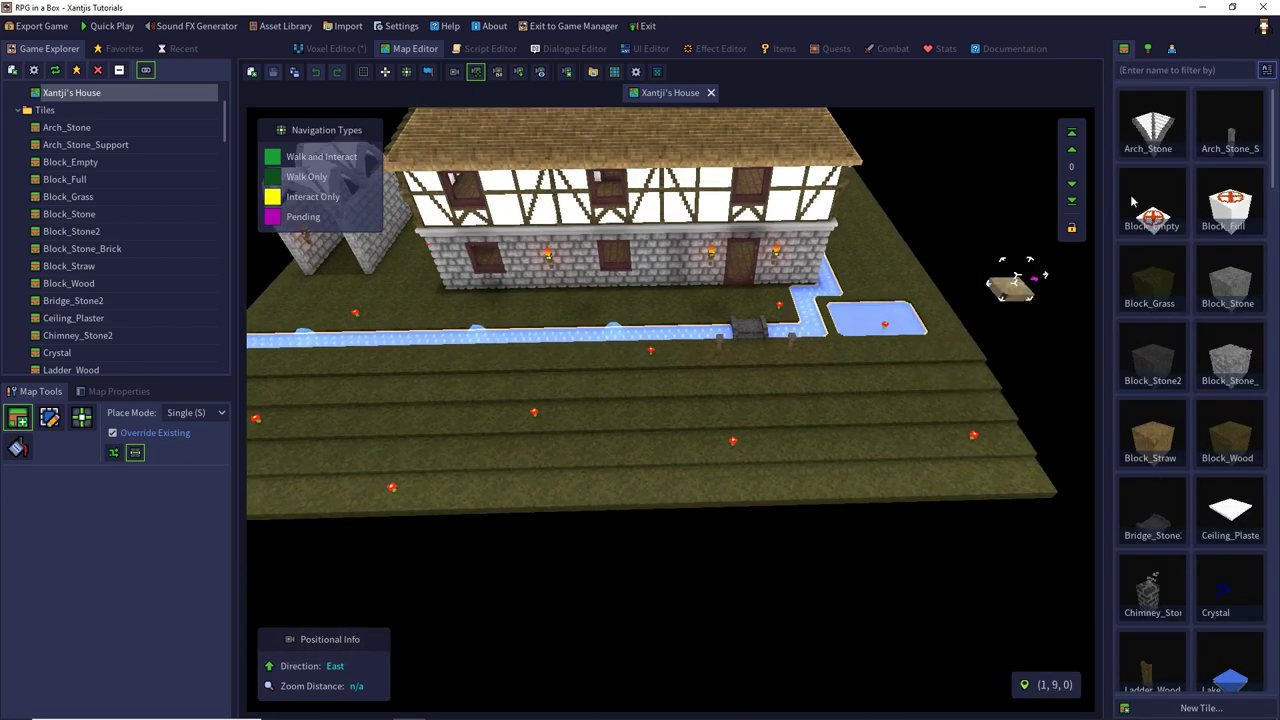
left_click(1266, 70)
left_click(1237, 130)
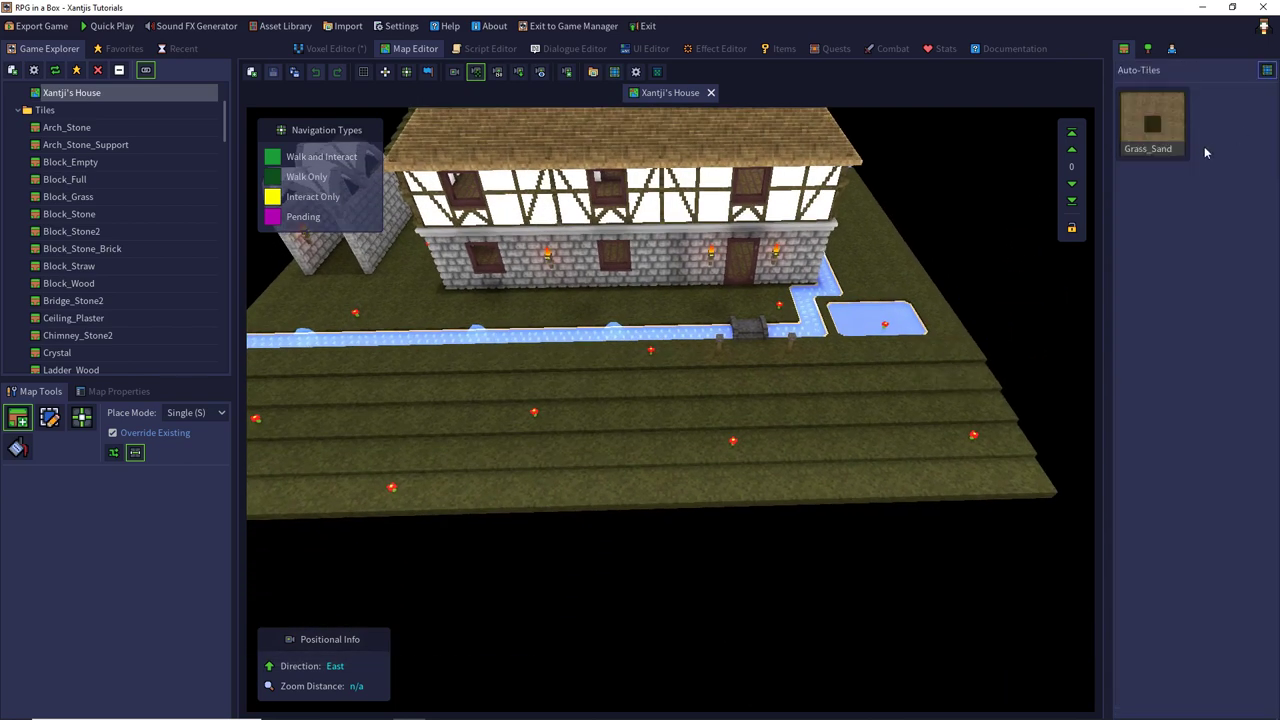
key("q")
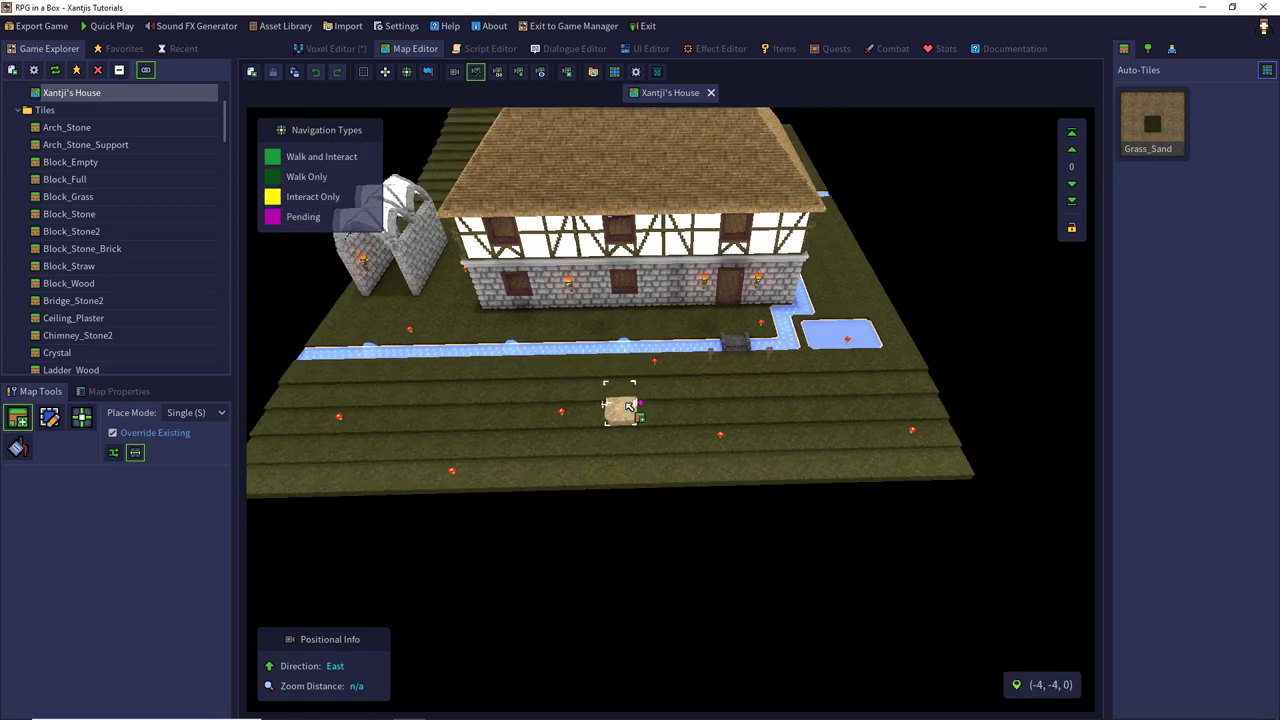